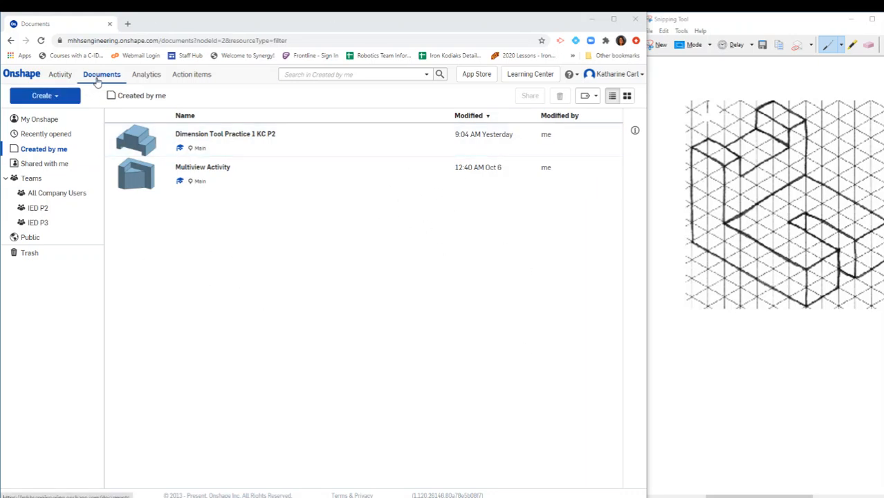
Create a new document named "Additive-Subtractive Modeling KC P2"
left_click(61, 100)
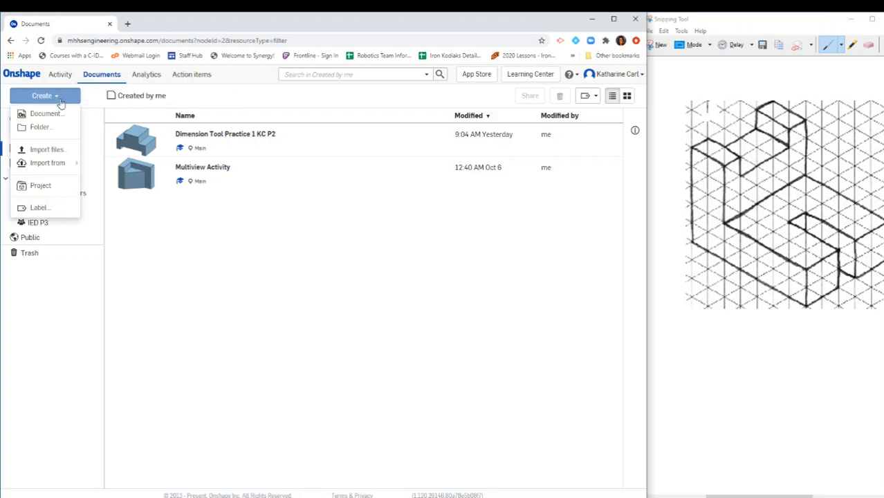
left_click(54, 113)
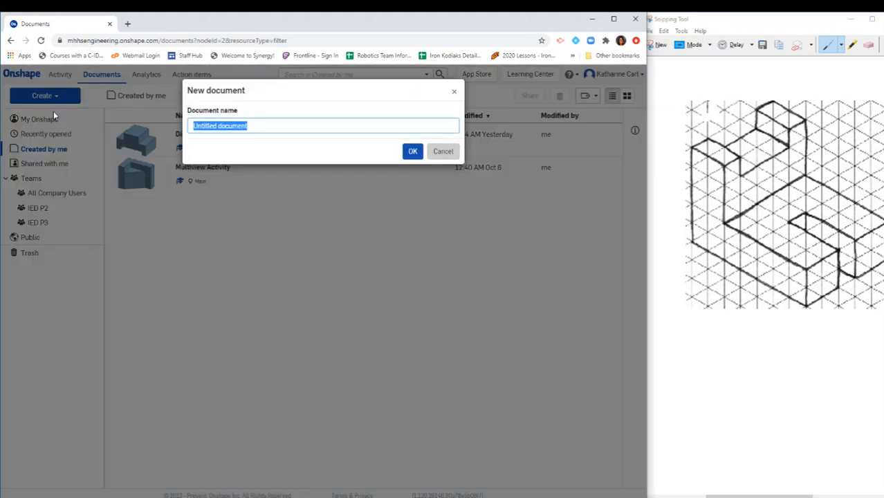
type("Additive")
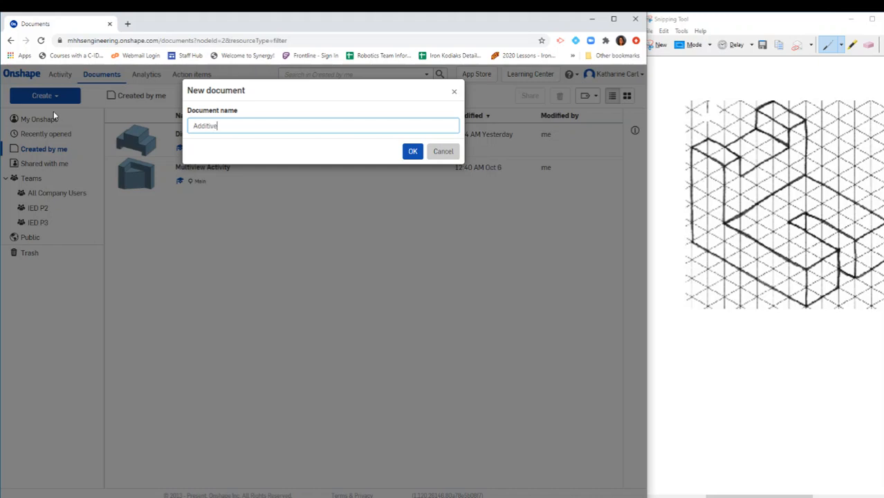
type("-Subtractive Modeling KC")
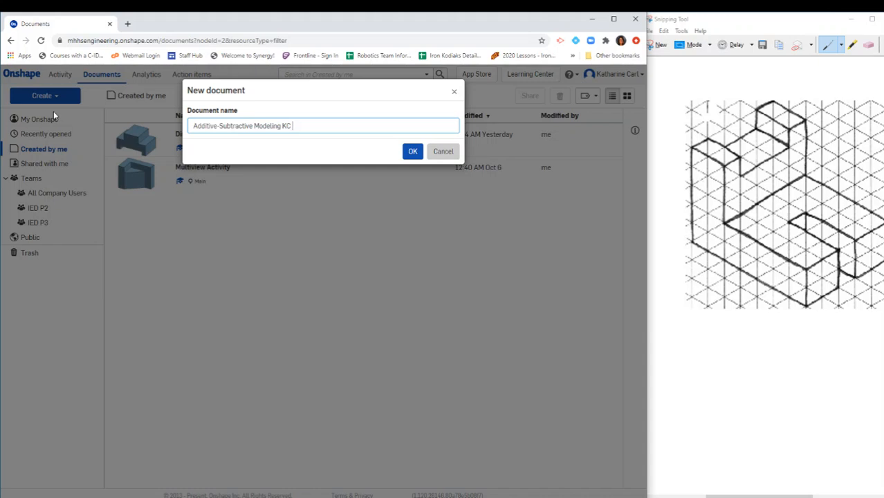
type(" P2")
left_click(412, 152)
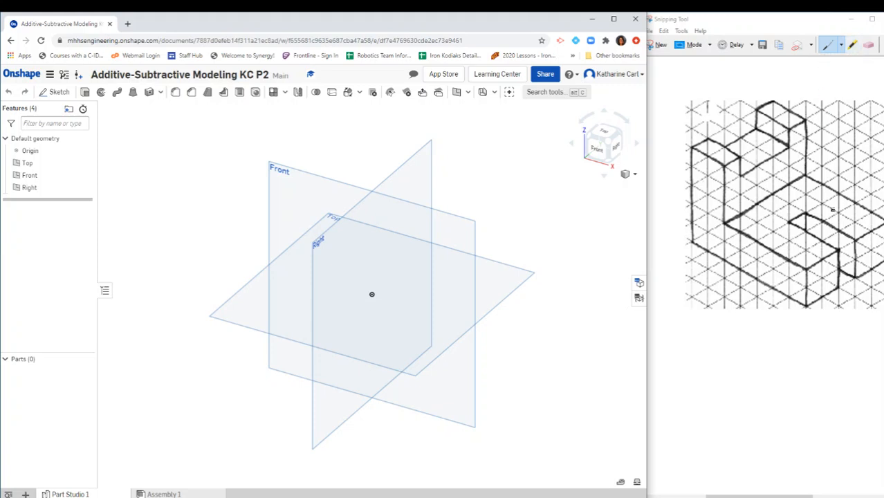
Switch to Snipping Tool, highlight the isometric drawing's L-shaped front face in yellow, and mark its receding edges with the red pen
left_click(854, 48)
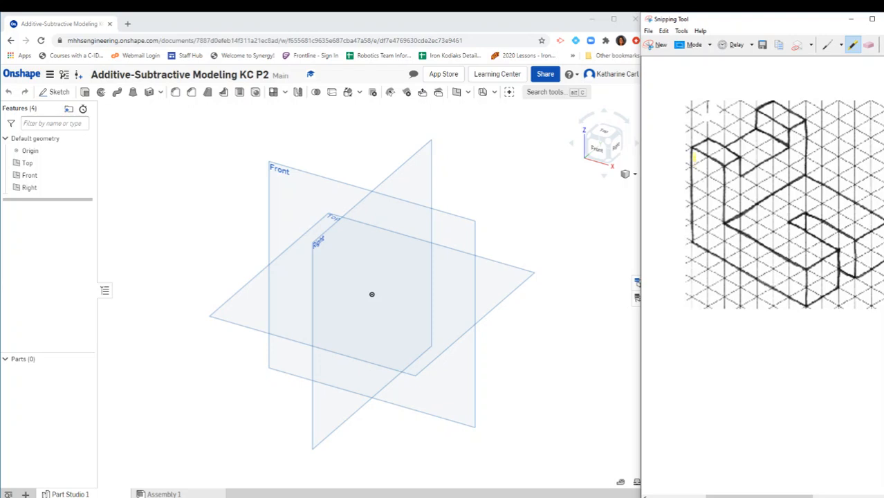
mouse_move(692, 157)
left_mouse_down()
mouse_move(695, 217)
mouse_move(716, 252)
mouse_move(796, 294)
mouse_move(805, 286)
mouse_move(805, 271)
mouse_move(722, 226)
mouse_move(719, 175)
mouse_move(694, 152)
left_mouse_up()
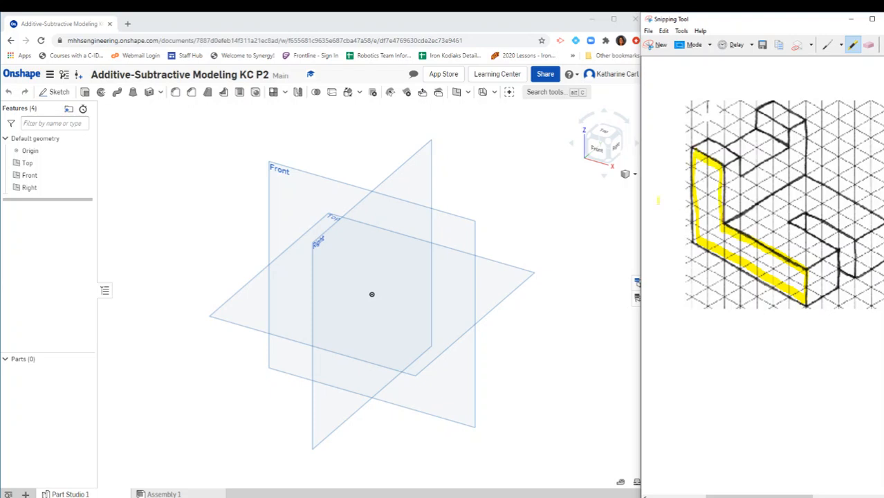
left_click(828, 44)
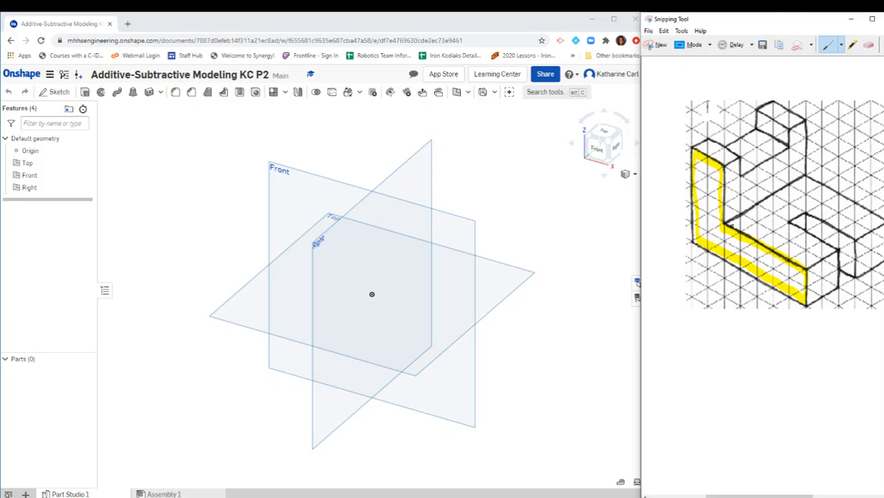
mouse_move(725, 224)
left_mouse_down()
mouse_move(769, 197)
mouse_move(760, 216)
left_mouse_up()
mouse_move(807, 271)
left_mouse_down()
mouse_move(828, 259)
mouse_move(831, 269)
left_mouse_up()
mouse_move(724, 165)
left_mouse_down()
mouse_move(759, 148)
mouse_move(759, 162)
left_mouse_up()
mouse_move(805, 216)
left_mouse_down()
mouse_move(813, 233)
mouse_move(850, 242)
mouse_move(805, 216)
left_mouse_up()
mouse_move(716, 145)
left_mouse_down()
mouse_move(726, 158)
mouse_move(769, 132)
mouse_move(746, 123)
mouse_move(724, 140)
left_mouse_up()
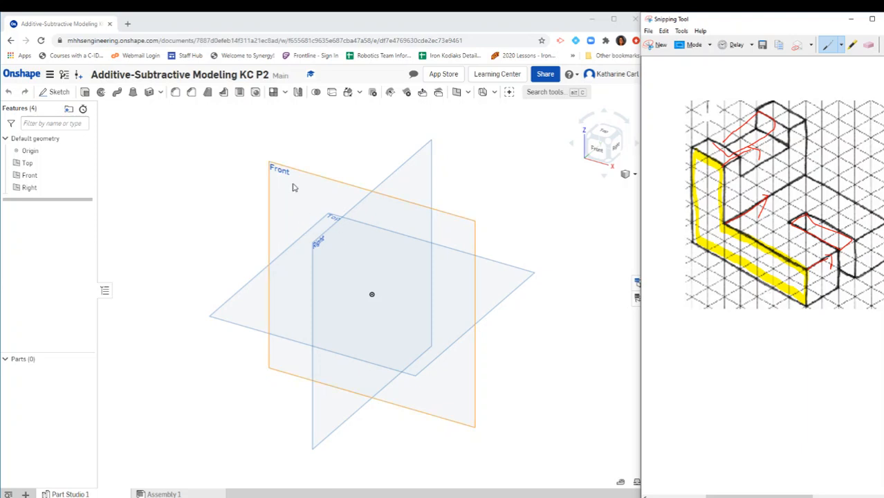
Switch to Onshape, start a sketch on the Front plane, and view it from the front
left_click(57, 92)
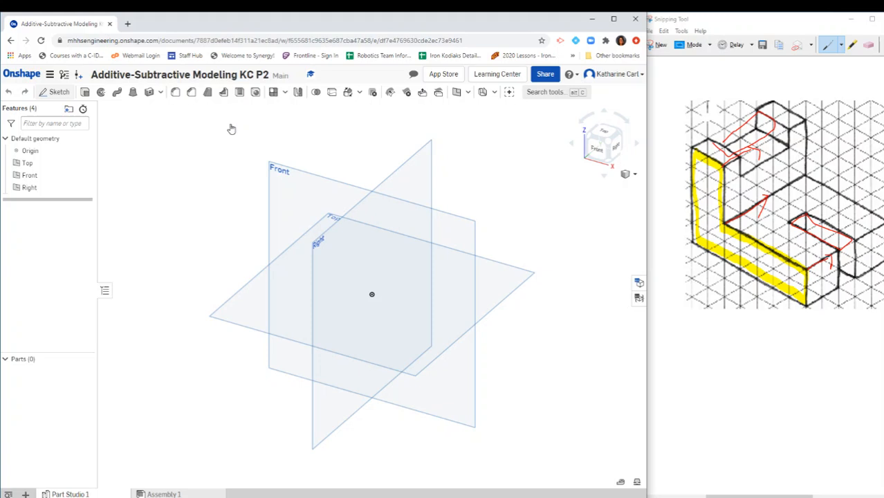
left_click(302, 176)
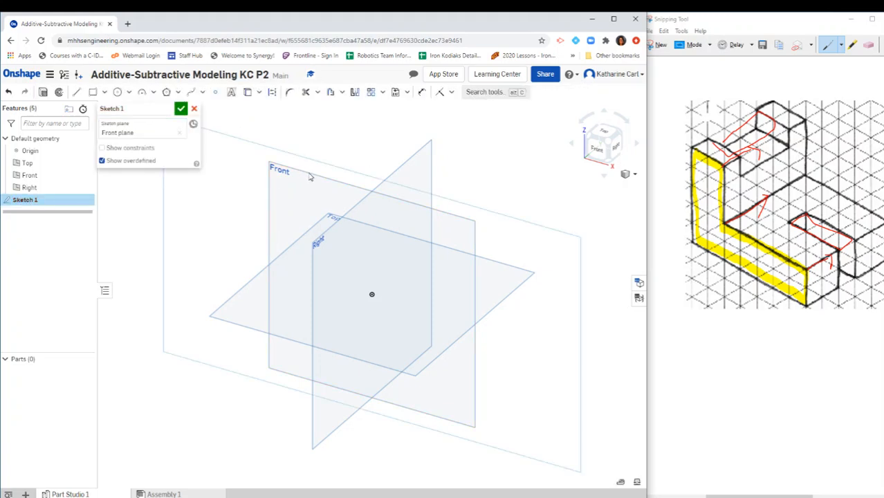
left_click(592, 154)
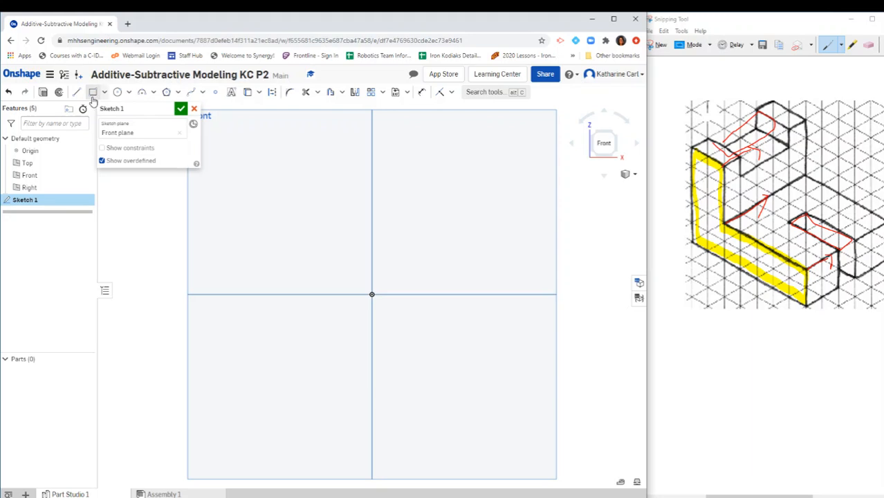
Outline the L face's two rectangles in red on the isometric drawing, and sketch an upright rectangle from the origin, about 1.07 by 2.46 in
left_click(724, 228)
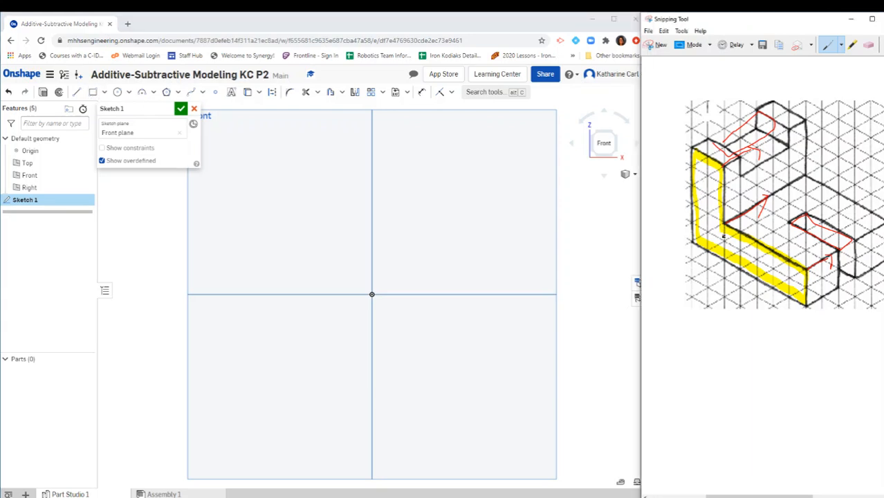
mouse_move(722, 239)
left_mouse_down()
mouse_move(721, 258)
mouse_move(689, 246)
mouse_move(690, 153)
mouse_move(723, 211)
mouse_move(727, 260)
mouse_move(802, 302)
mouse_move(804, 269)
mouse_move(752, 237)
left_mouse_up()
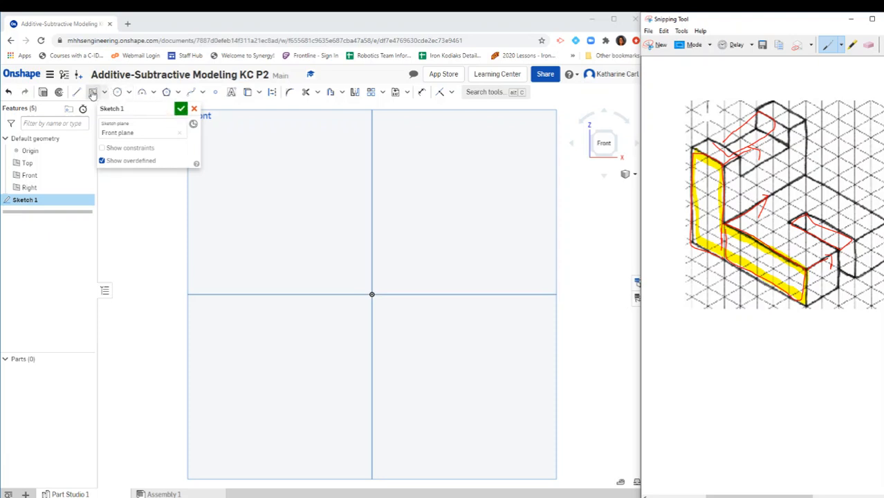
left_click(92, 92)
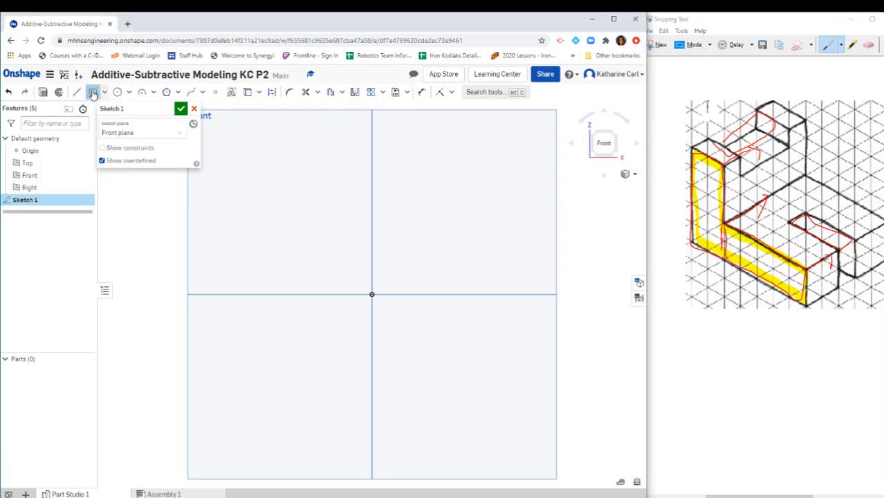
left_click(372, 295)
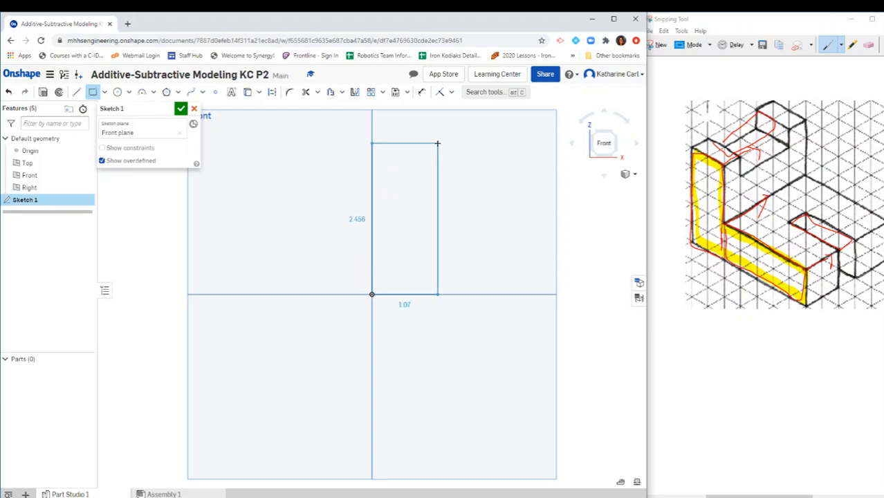
left_click(437, 143)
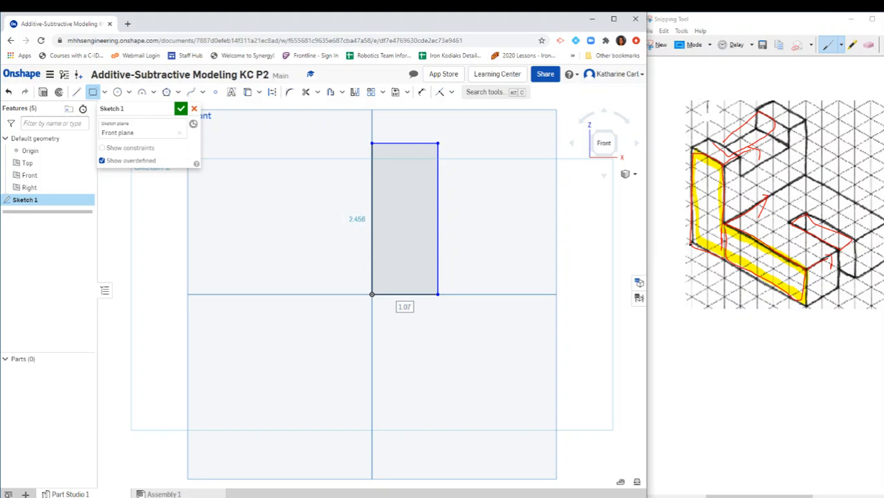
Mark the height units of the L face in red on the isometric drawing and dimension the sketched rectangle's height as 5 in
left_click(685, 240)
mouse_move(690, 243)
left_mouse_down()
mouse_move(678, 237)
mouse_move(688, 151)
left_mouse_up()
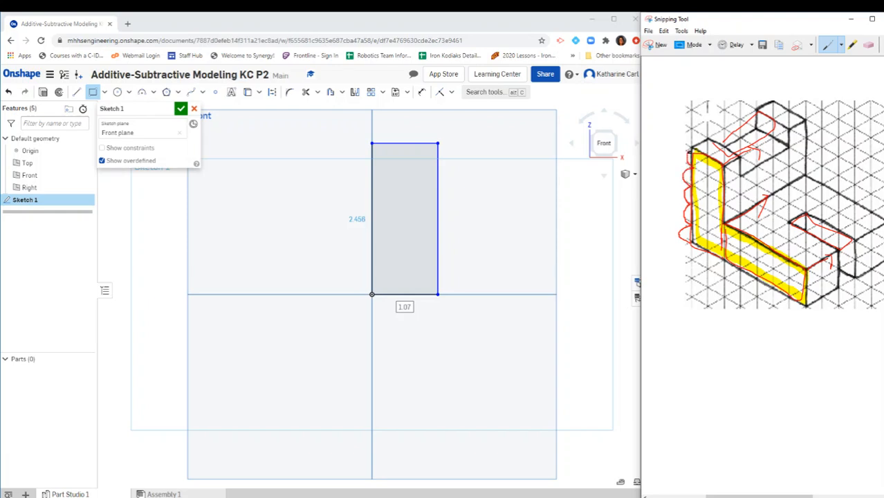
left_click(360, 228)
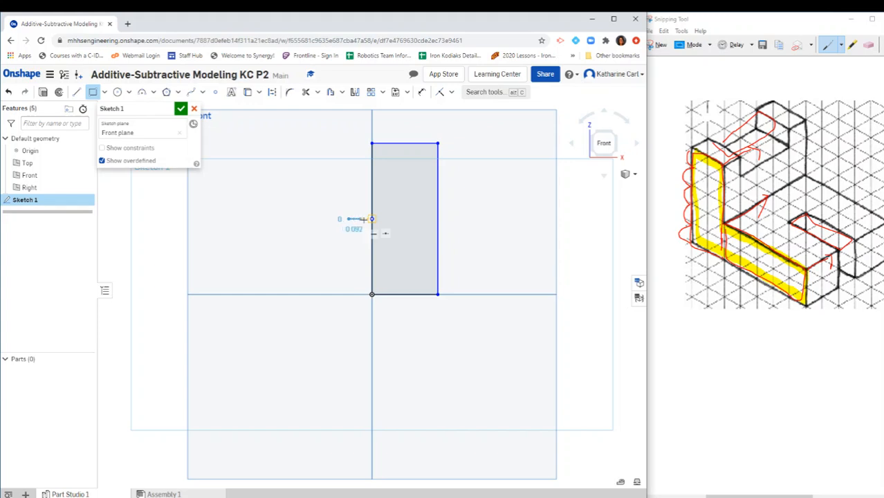
key("Escape")
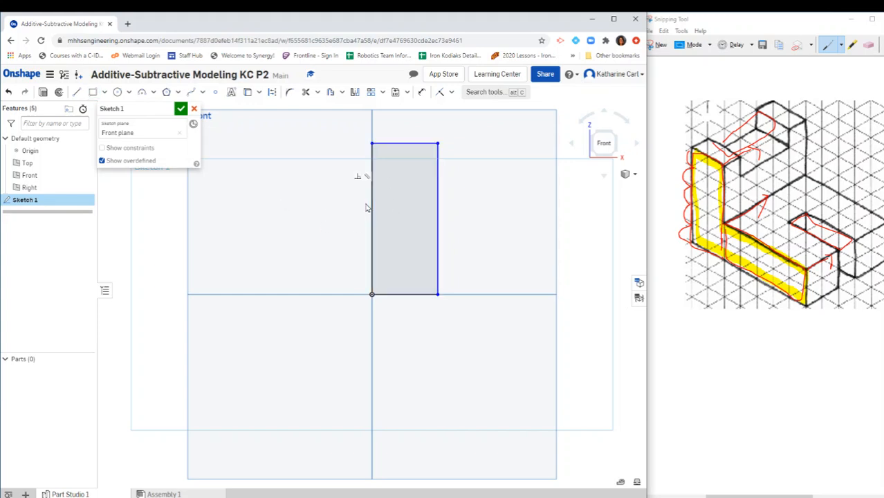
left_click(421, 92)
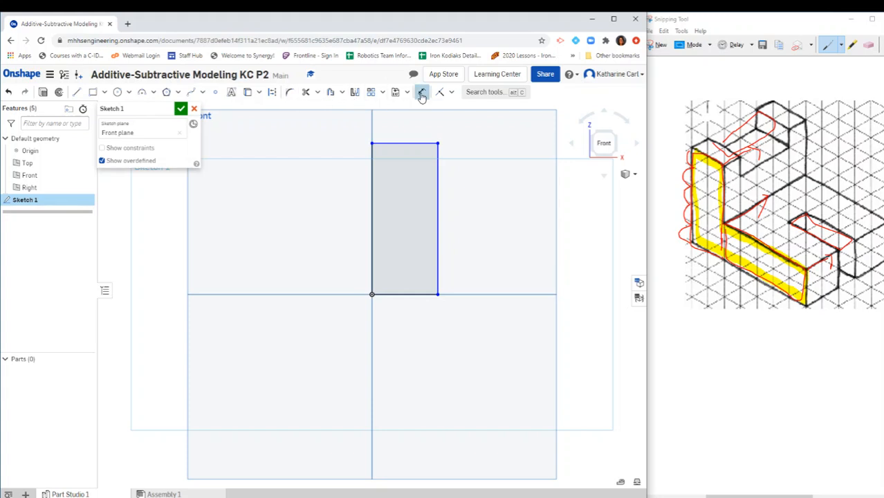
left_click(370, 213)
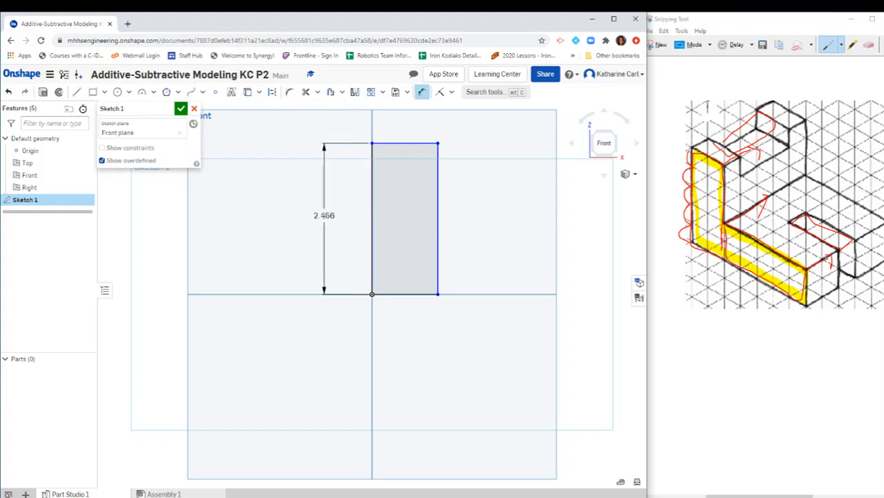
left_click(324, 216)
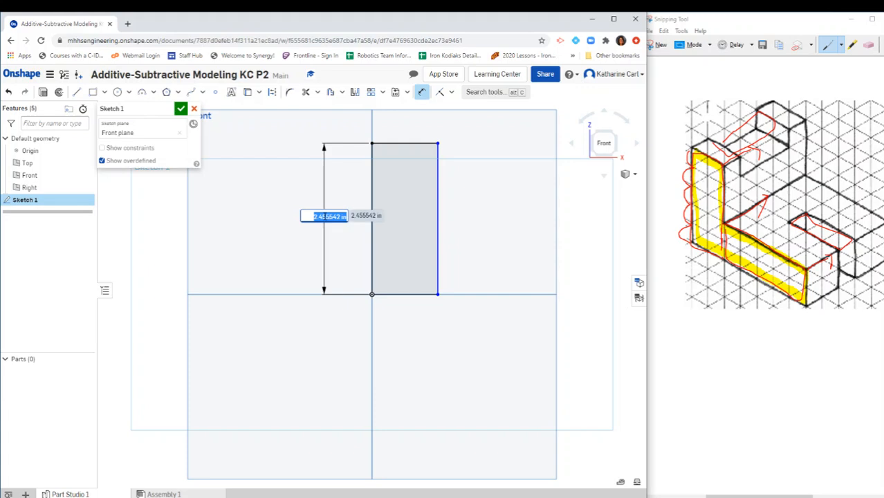
type("5")
key("Return")
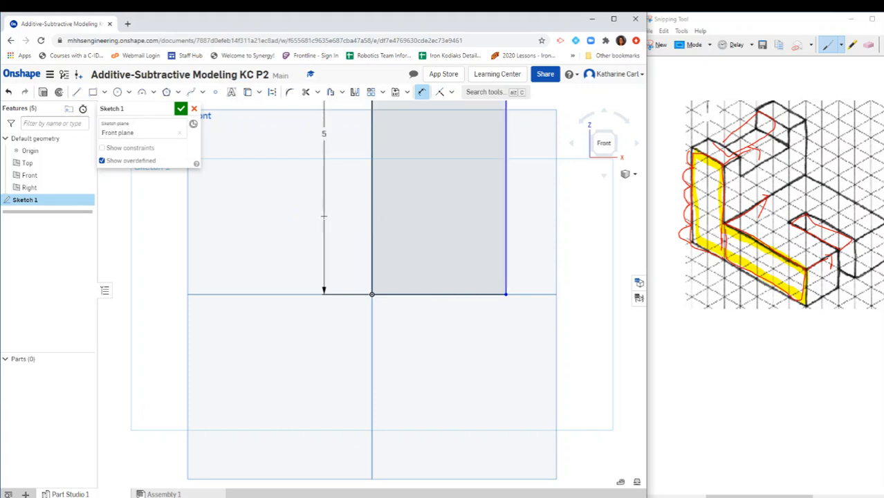
Dimension the rectangle's base as 2 in, marking the matching width units in red on the isometric drawing
left_click(455, 294)
left_click(453, 318)
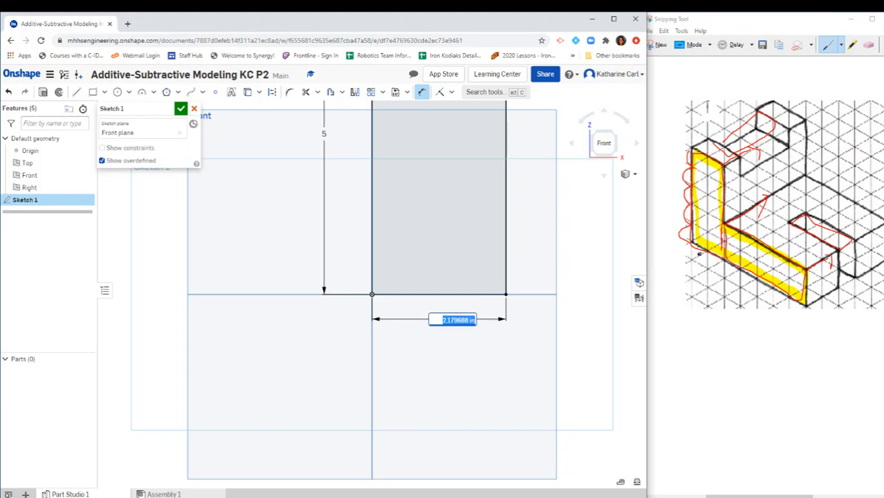
left_click(692, 249)
mouse_move(692, 245)
left_mouse_down()
mouse_move(698, 257)
mouse_move(721, 258)
left_mouse_up()
double_click(463, 320)
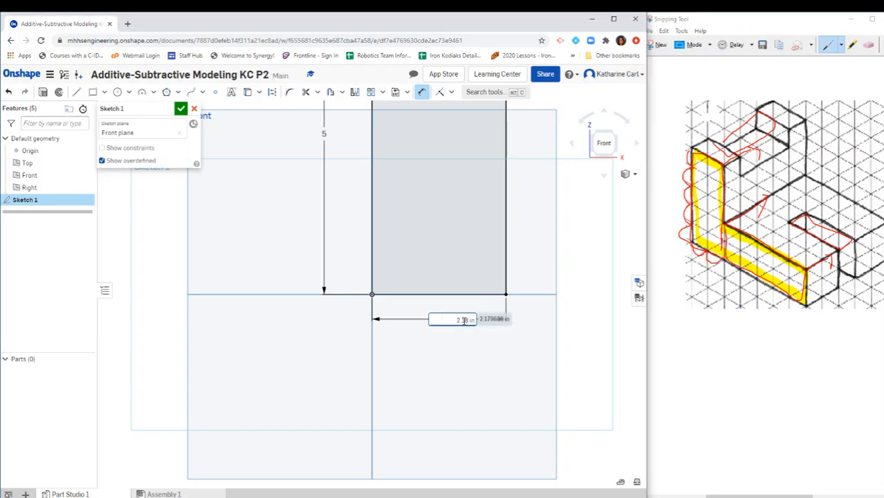
type("2")
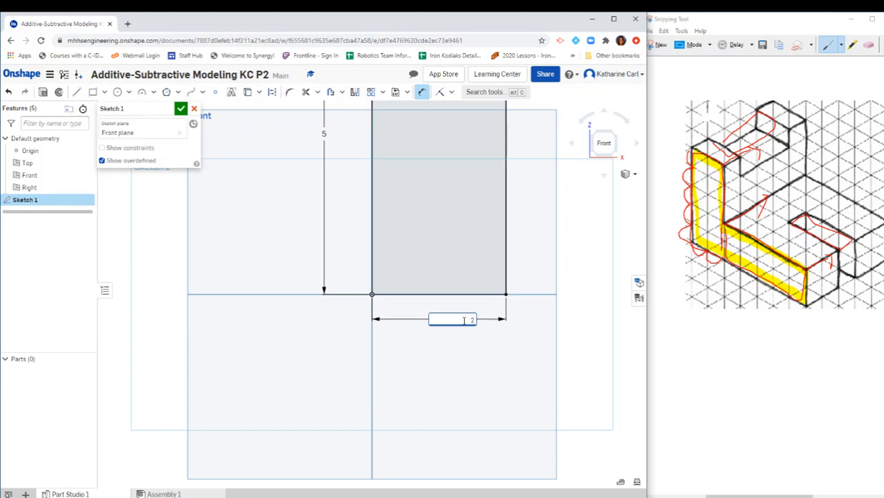
key("Return")
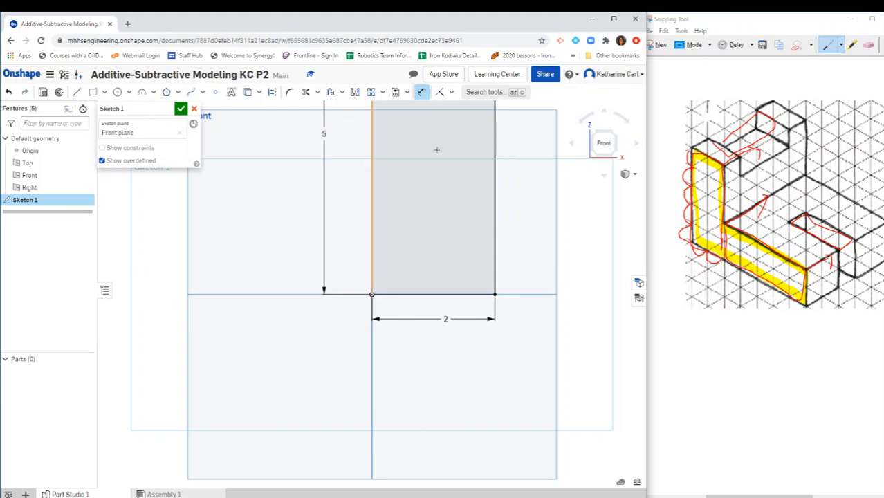
Outline the L face's lower rectangle in red on the isometric drawing and mark the grid units along its bottom edge
left_click(604, 143)
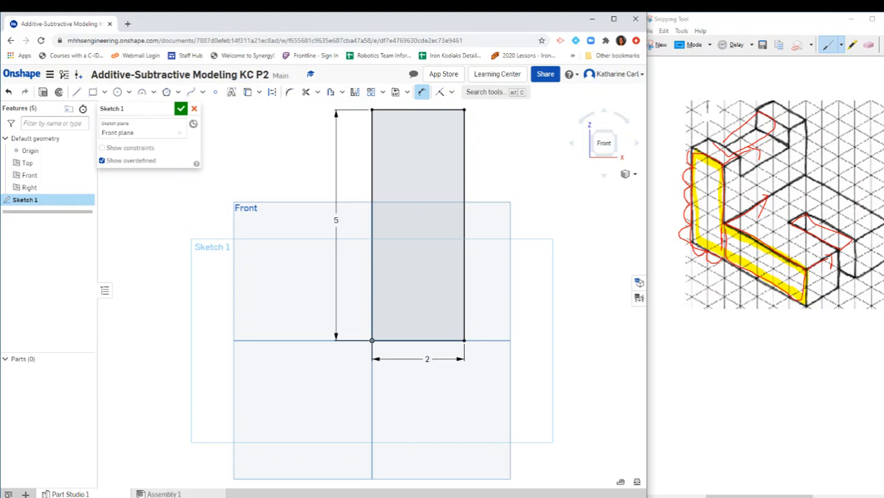
left_click(732, 250)
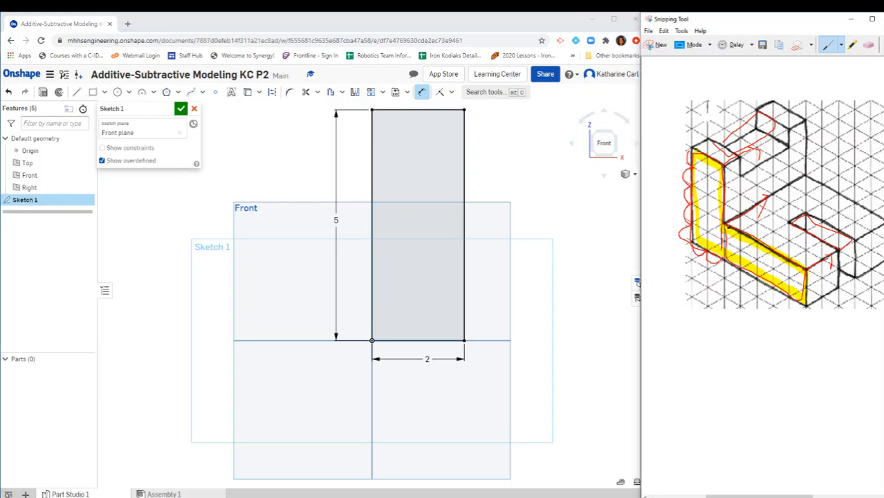
mouse_move(726, 223)
left_mouse_down()
mouse_move(724, 265)
mouse_move(799, 300)
mouse_move(804, 268)
mouse_move(727, 228)
left_mouse_up()
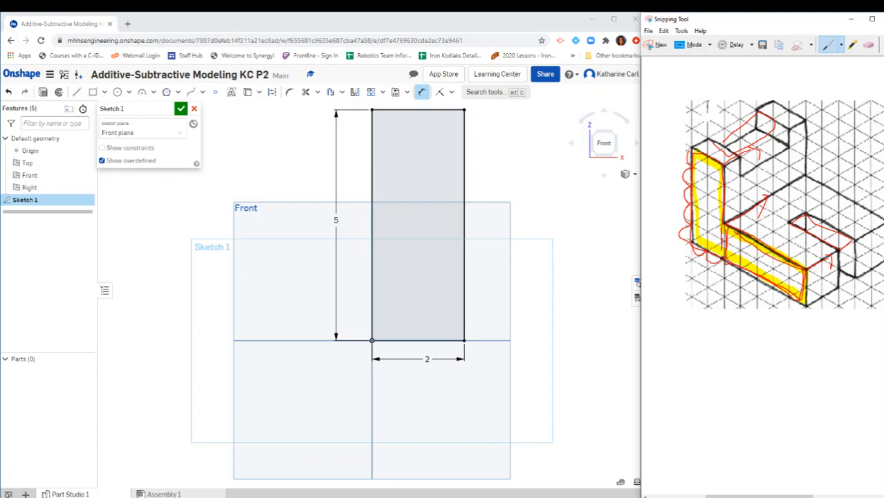
mouse_move(728, 271)
left_mouse_down()
mouse_move(772, 300)
mouse_move(803, 306)
left_mouse_up()
Sketch a second rectangle from the upright rectangle's lower-right corner, 5 in wide and 2 in high
left_click(92, 92)
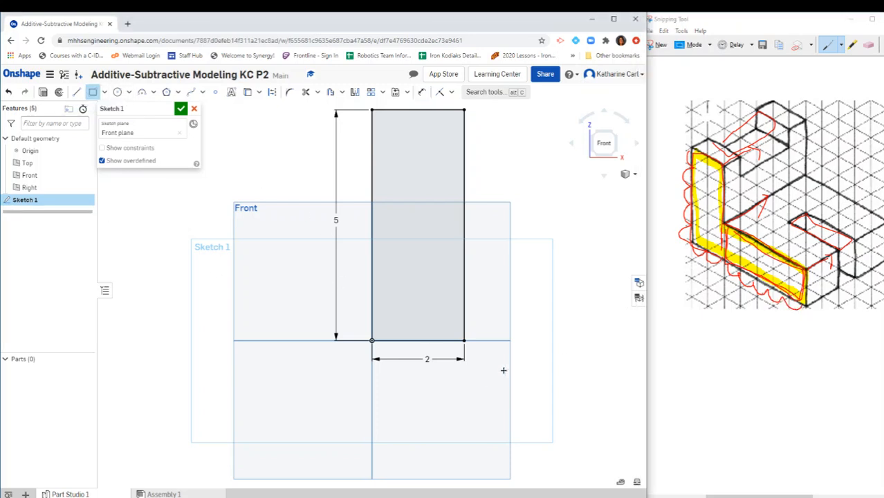
left_click(465, 340)
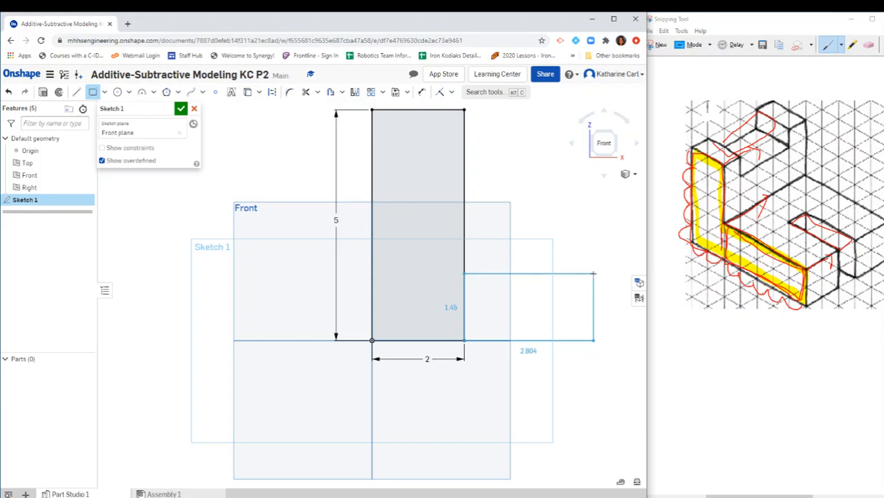
left_click(593, 274)
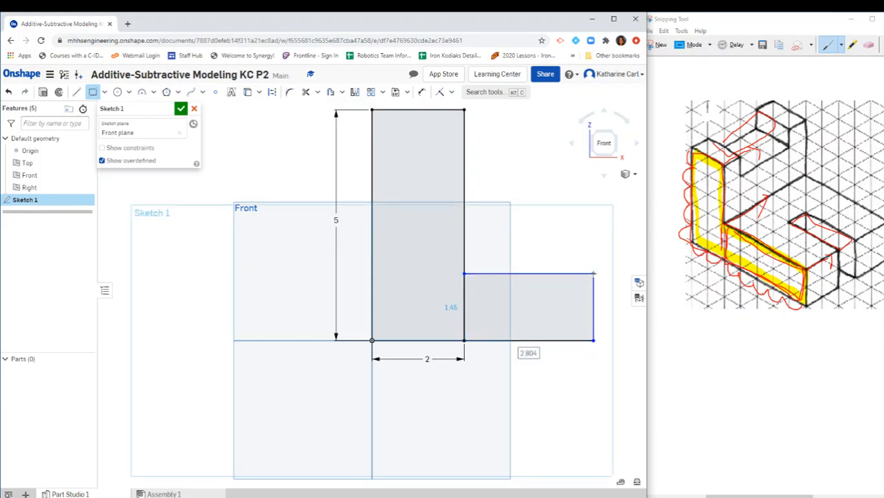
type("5")
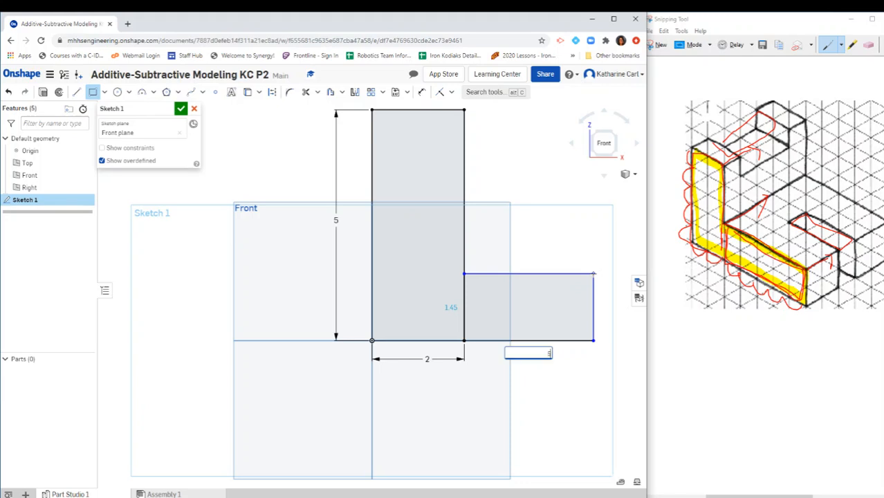
key("Return")
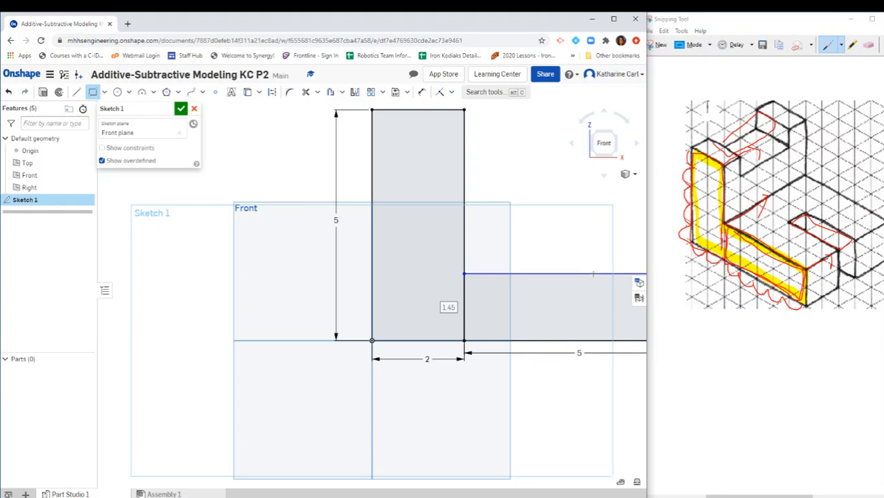
type("2")
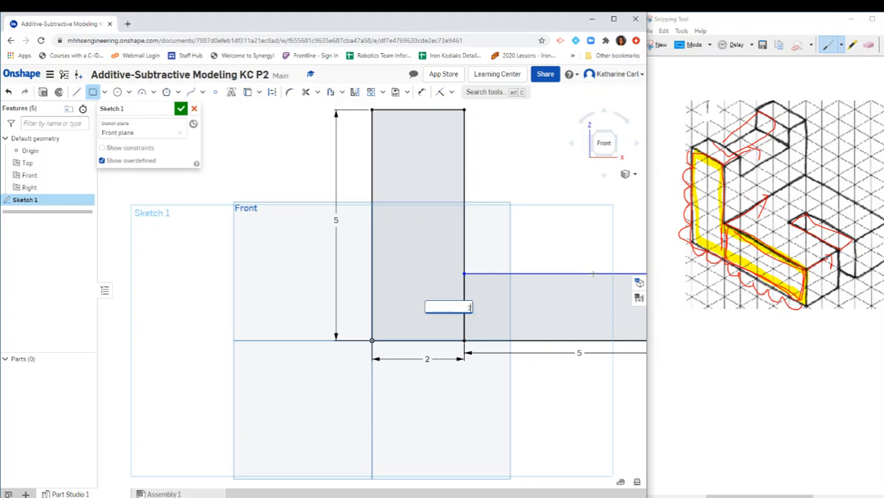
key("Return")
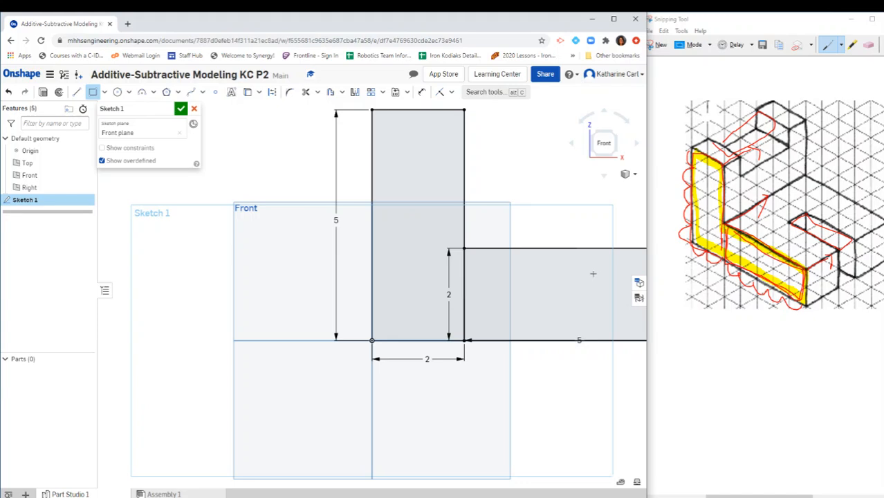
Trim away the edge shared by the two rectangles to leave a single L-shaped profile, and finish the sketch
left_click(603, 144)
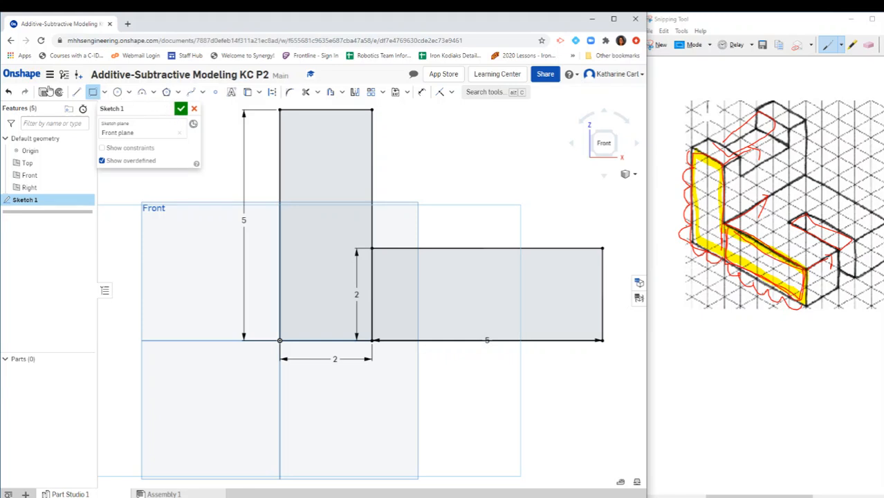
left_click(307, 93)
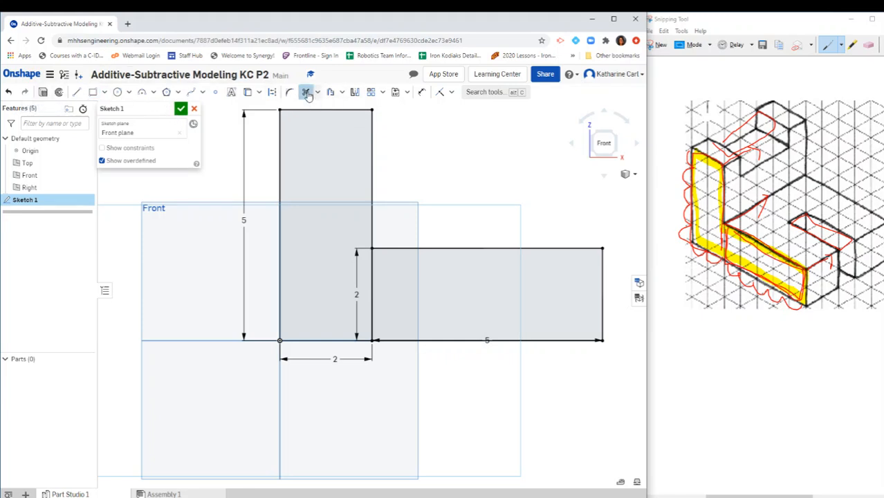
left_click(372, 301)
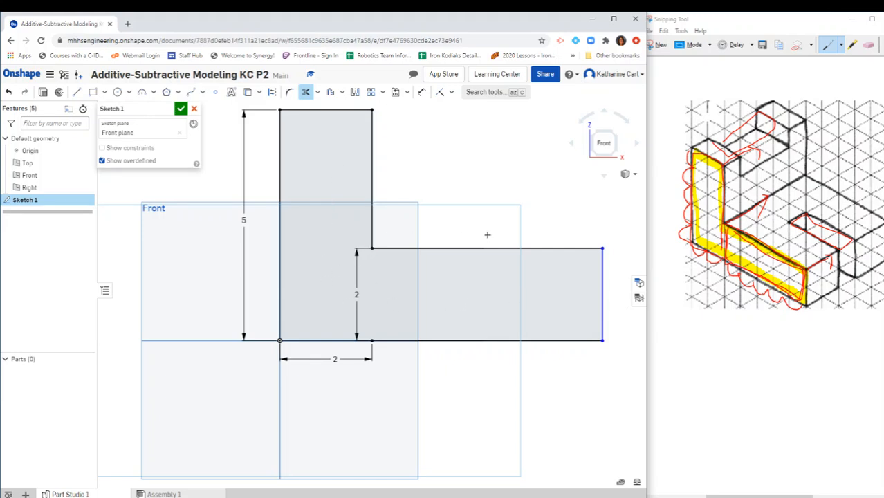
left_click(616, 134)
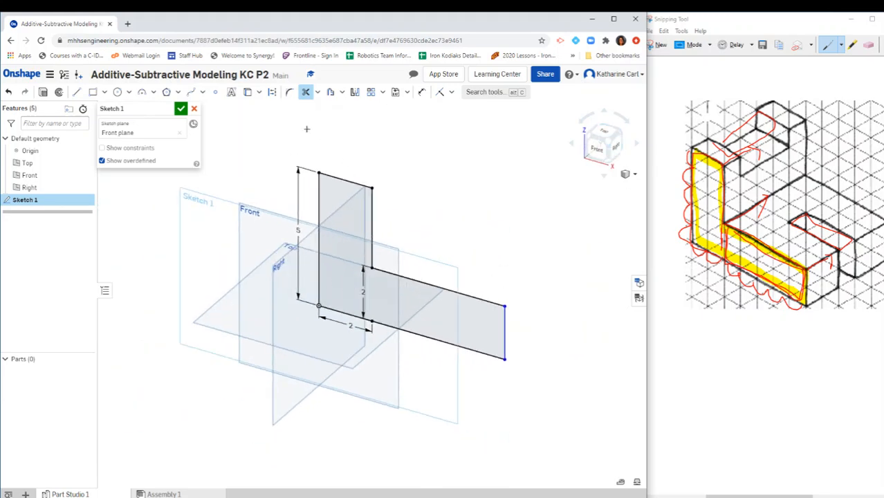
left_click(181, 110)
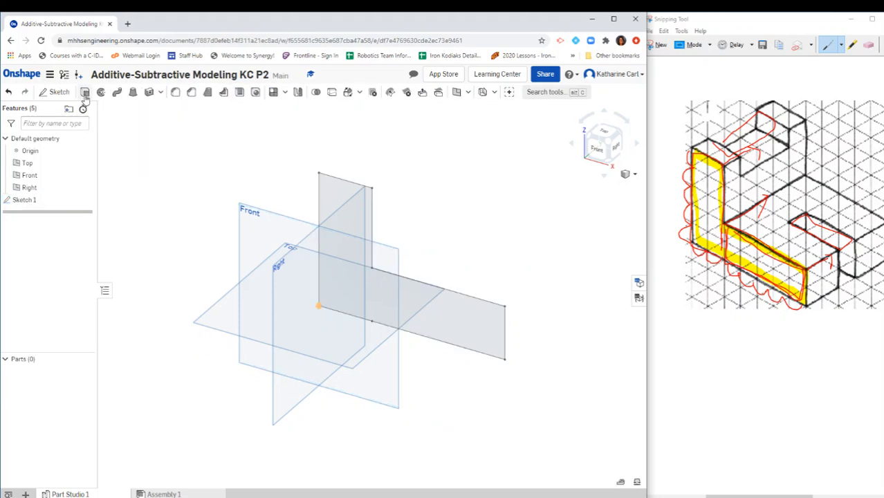
Extrude the L-shaped sketch region as a new solid, with the direction flipped toward the back of the Front plane
left_click(84, 92)
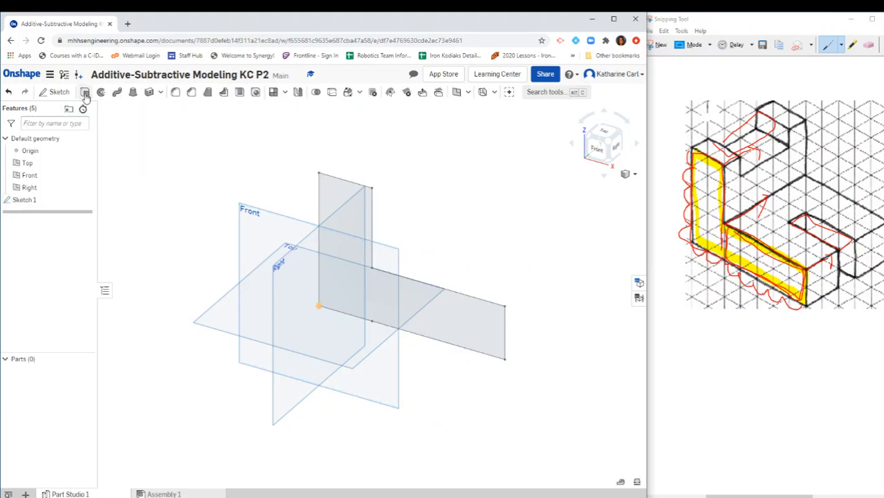
left_click(364, 247)
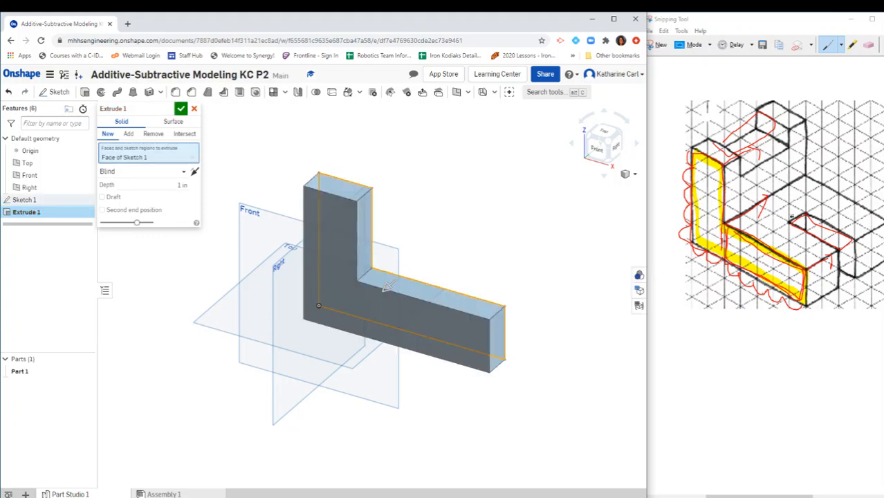
left_click(193, 173)
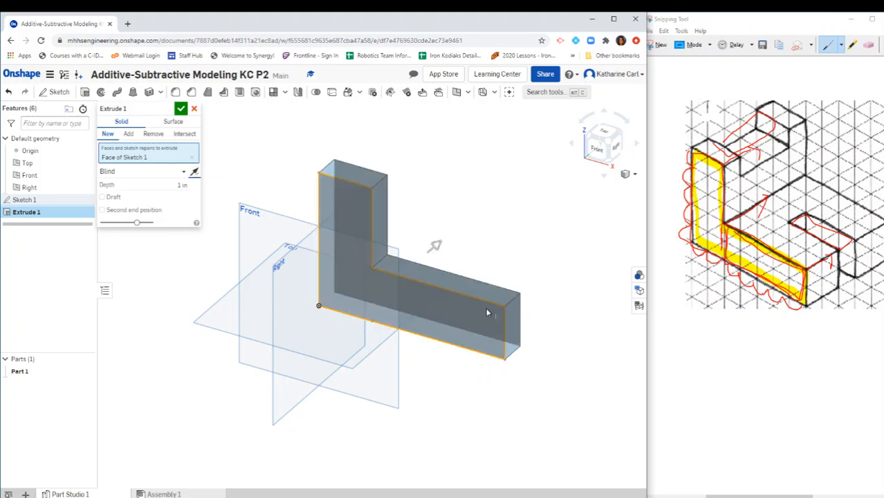
Mark the depth units in red along the isometric drawing's upper edge and complete the extrusion with a depth of 5 in
left_click(694, 146)
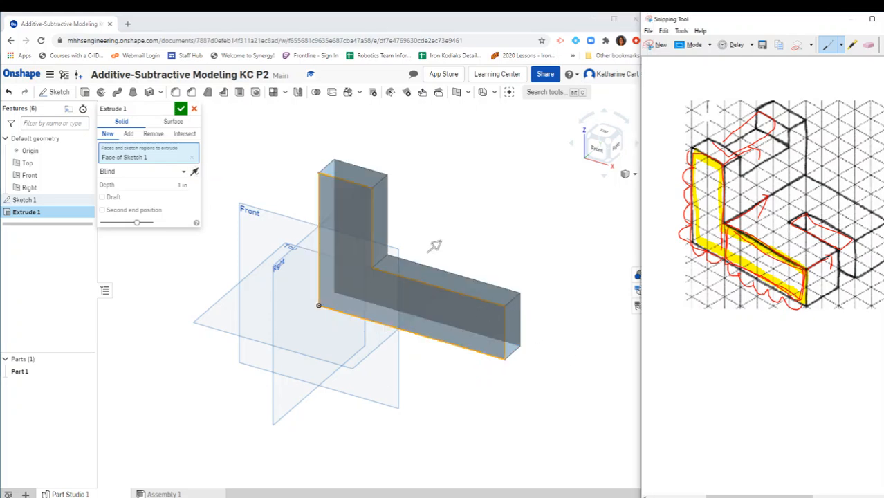
mouse_move(710, 126)
left_mouse_down()
mouse_move(762, 97)
mouse_move(772, 102)
left_mouse_up()
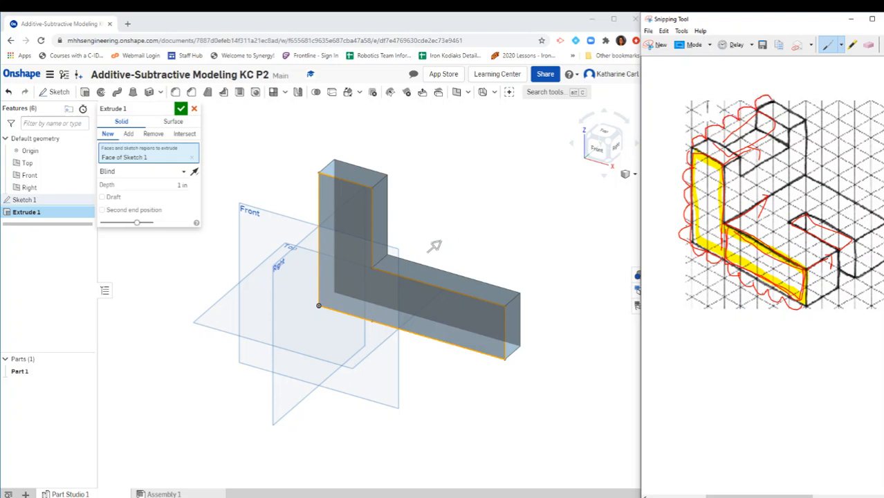
left_click(166, 185)
type("5")
key("Return")
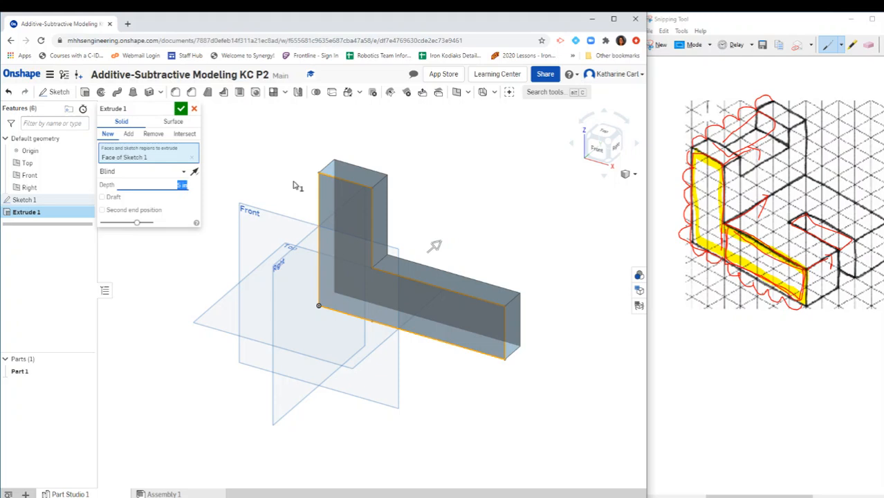
left_click(180, 110)
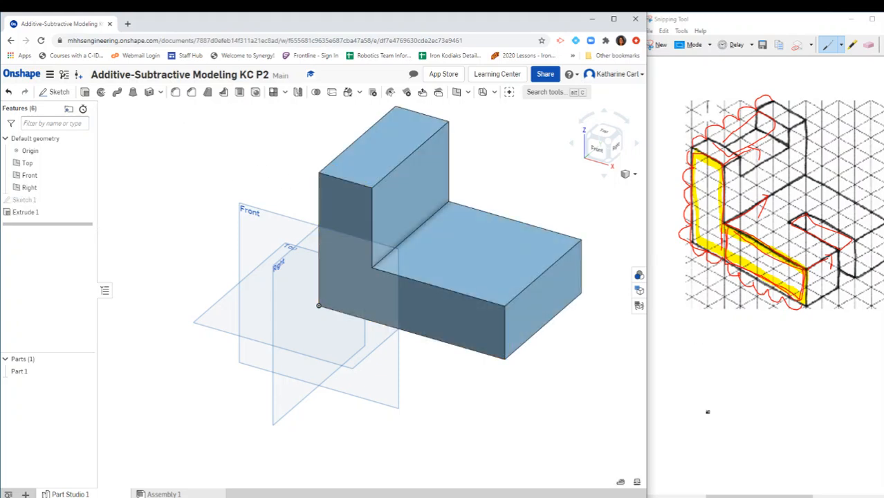
Erase the markings from the isometric drawing and outline in red the cutouts in the upright's top and in the base
left_click(611, 143)
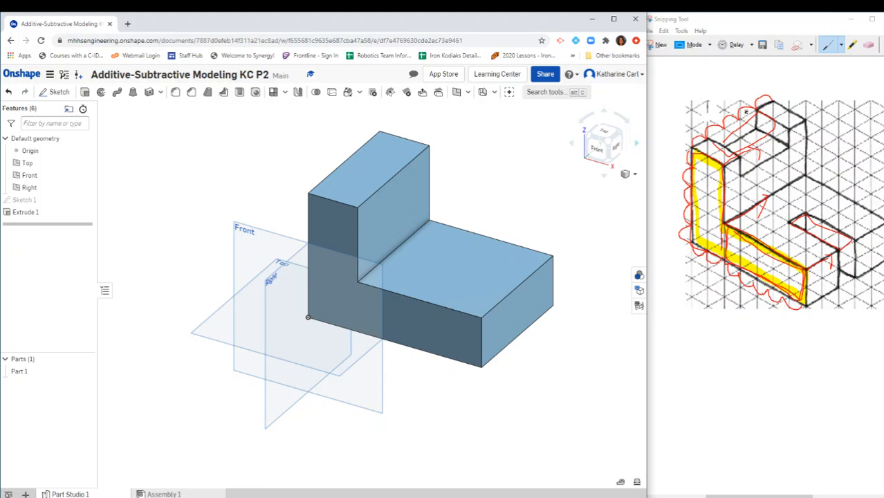
left_click(870, 47)
mouse_move(800, 112)
left_mouse_down()
mouse_move(731, 136)
mouse_move(768, 83)
mouse_move(742, 152)
mouse_move(742, 203)
mouse_move(755, 197)
mouse_move(727, 229)
mouse_move(812, 239)
mouse_move(847, 267)
mouse_move(831, 276)
mouse_move(717, 225)
left_mouse_up()
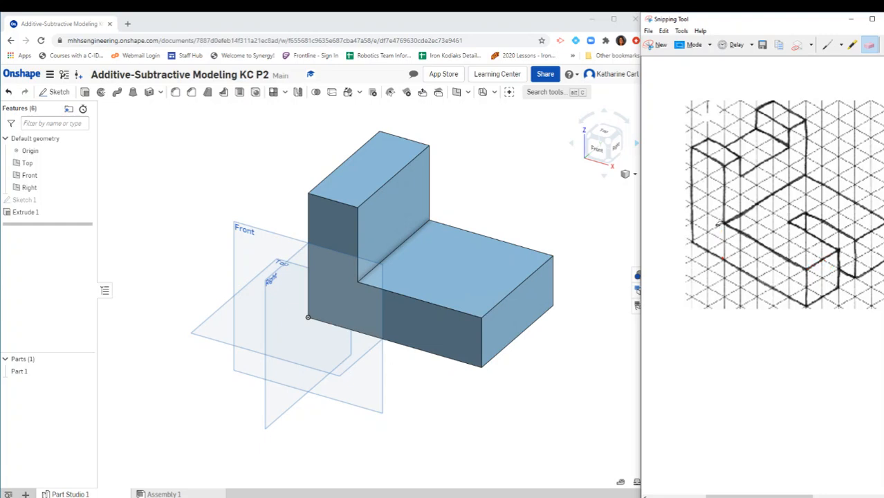
left_click(827, 45)
mouse_move(757, 111)
left_mouse_down()
mouse_move(714, 137)
mouse_move(727, 156)
mouse_move(740, 161)
mouse_move(779, 137)
mouse_move(762, 112)
left_mouse_up()
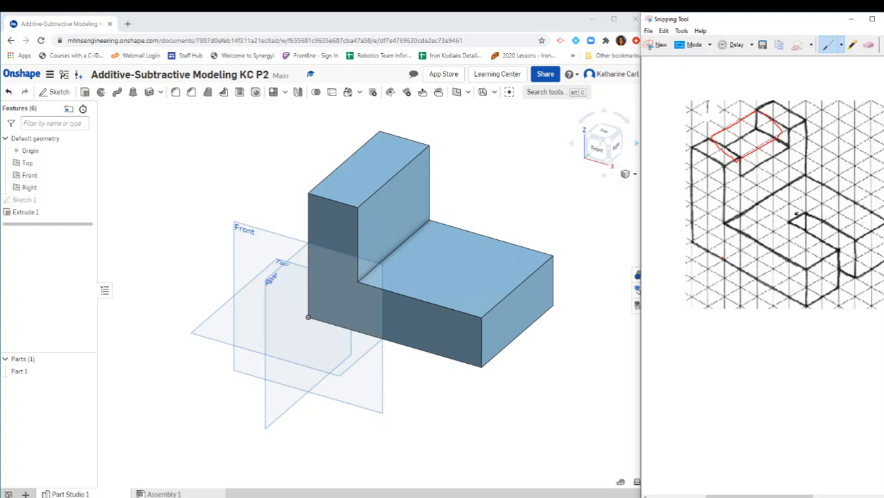
mouse_move(806, 215)
left_mouse_down()
mouse_move(790, 223)
mouse_move(823, 246)
mouse_move(852, 238)
left_mouse_up()
Start a sketch on the upright's top face and draw a rectangle across its full width, about 2 by 2.89 in
left_click(57, 93)
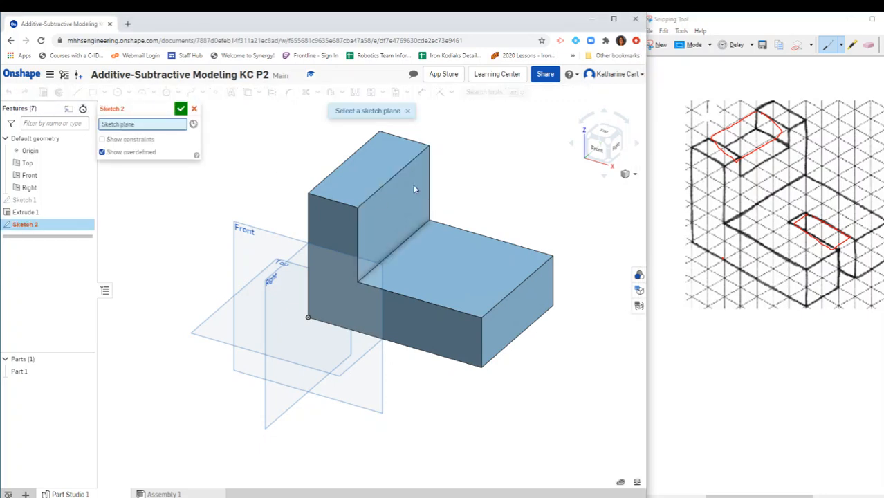
left_click(370, 172)
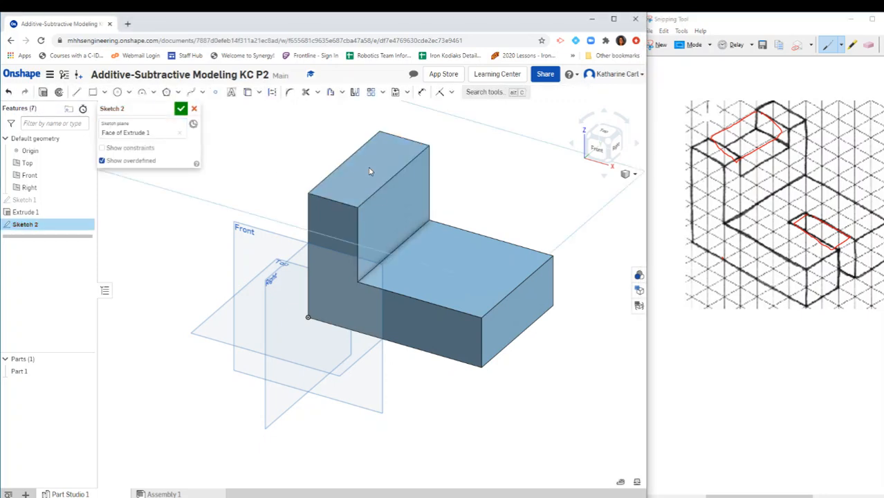
left_click(602, 133)
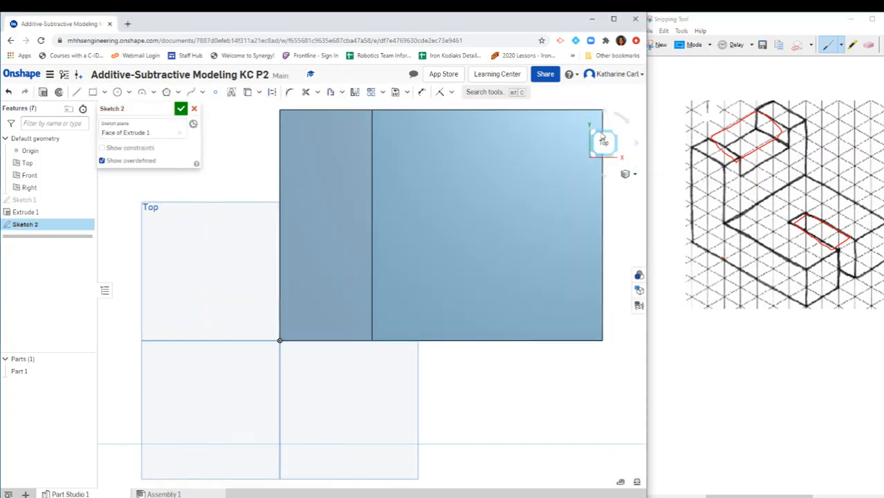
left_click(94, 94)
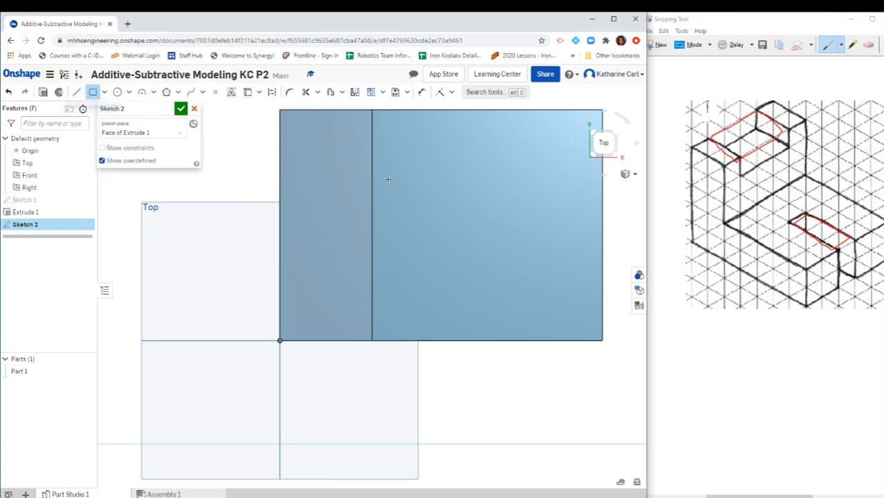
left_click(277, 157)
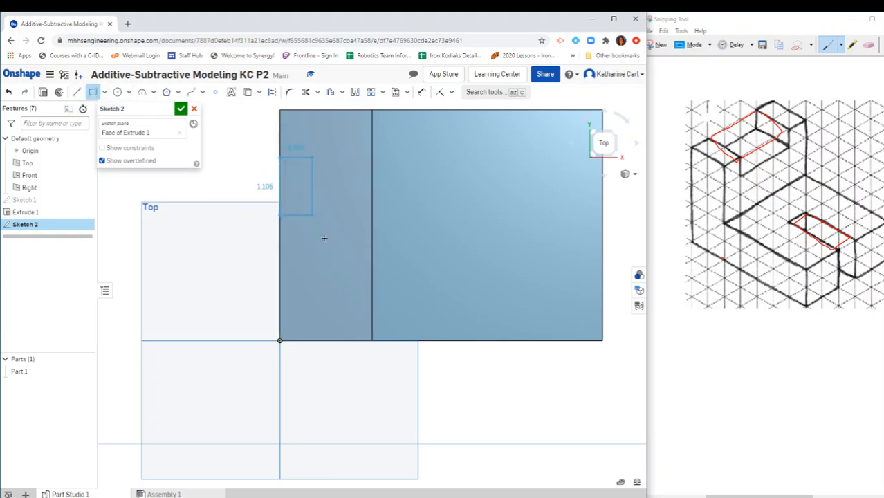
left_click(371, 290)
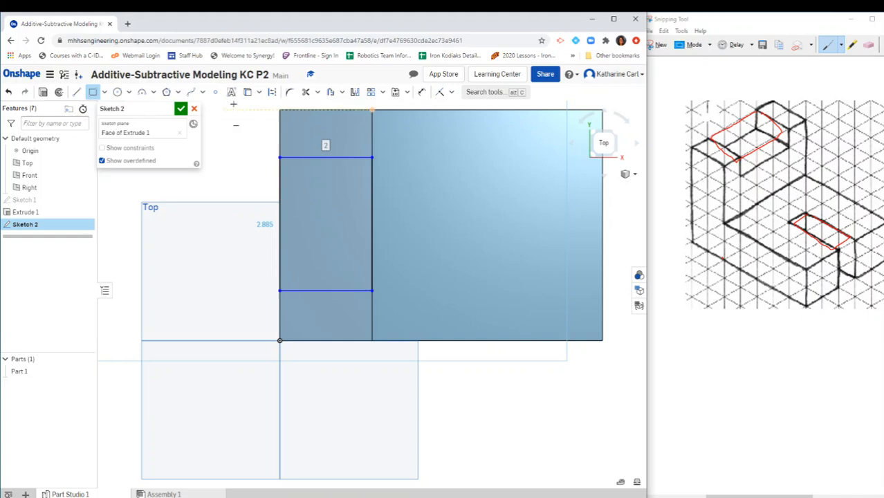
Dimension the gap between the upright's front edge and the rectangle as 1 in, marking that unit in red on the isometric drawing
left_click(422, 94)
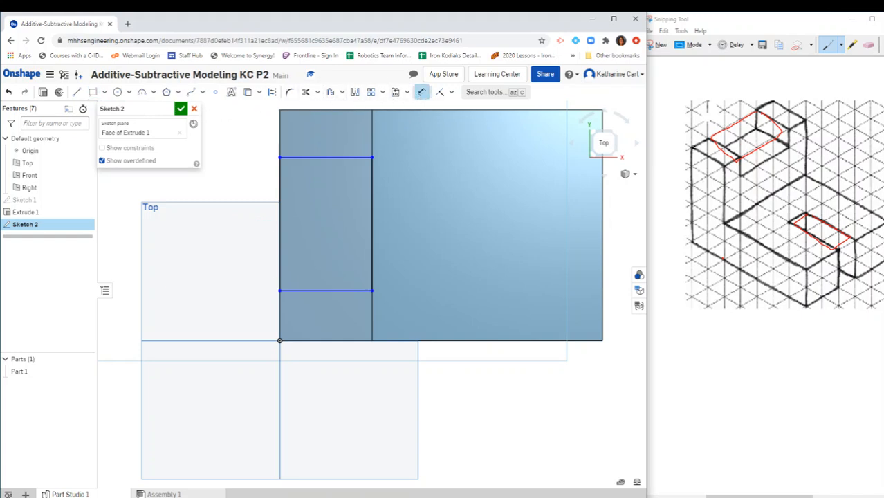
left_click(691, 147)
mouse_move(690, 147)
left_mouse_down()
mouse_move(692, 136)
mouse_move(710, 136)
left_mouse_up()
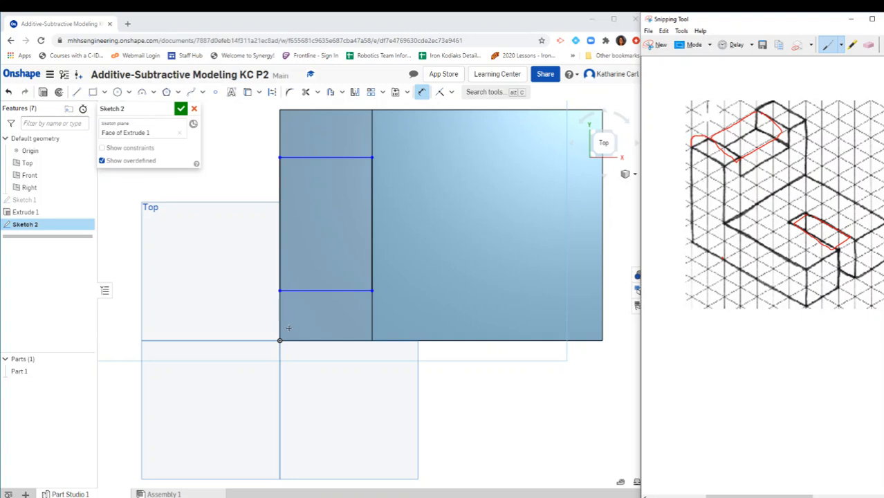
left_click(293, 342)
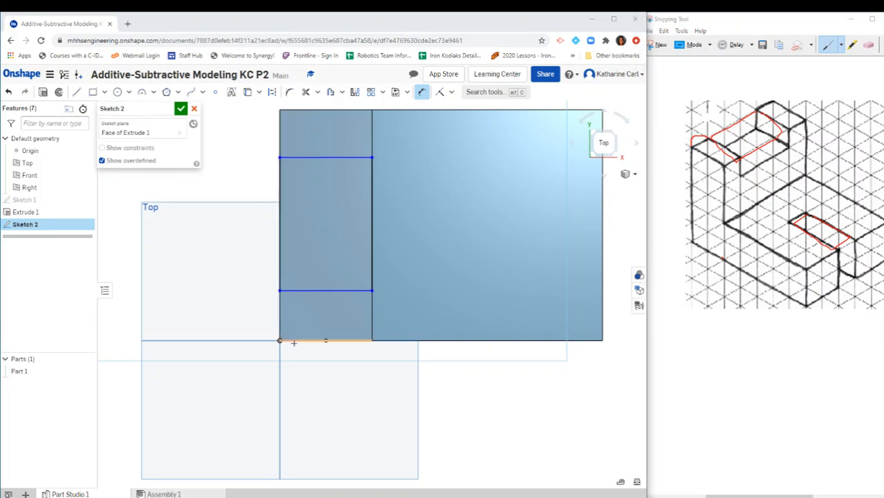
left_click(308, 291)
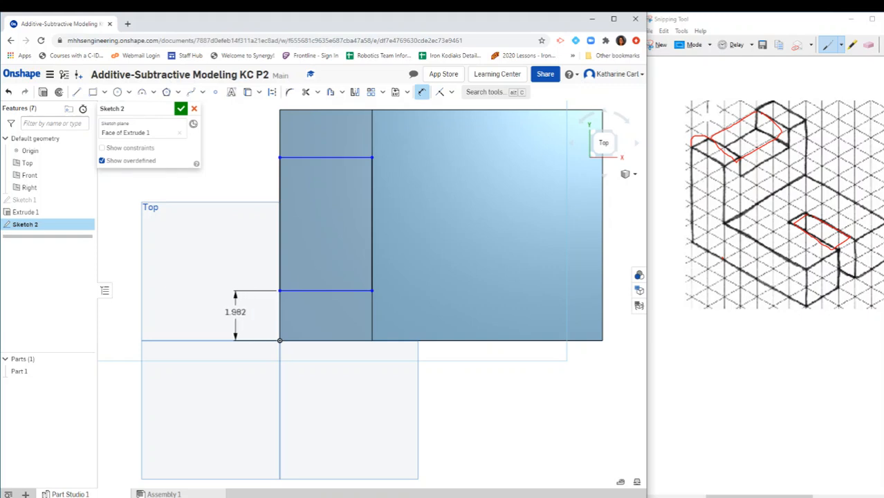
left_click(235, 313)
type("1")
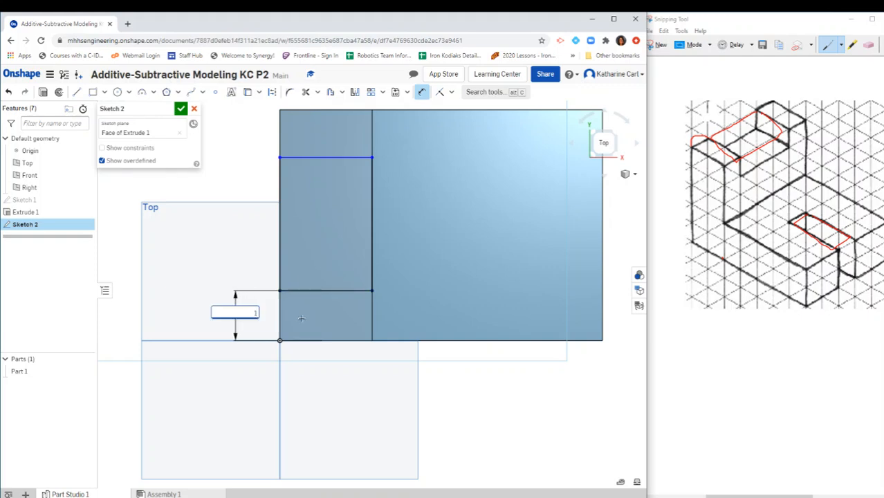
key("Return")
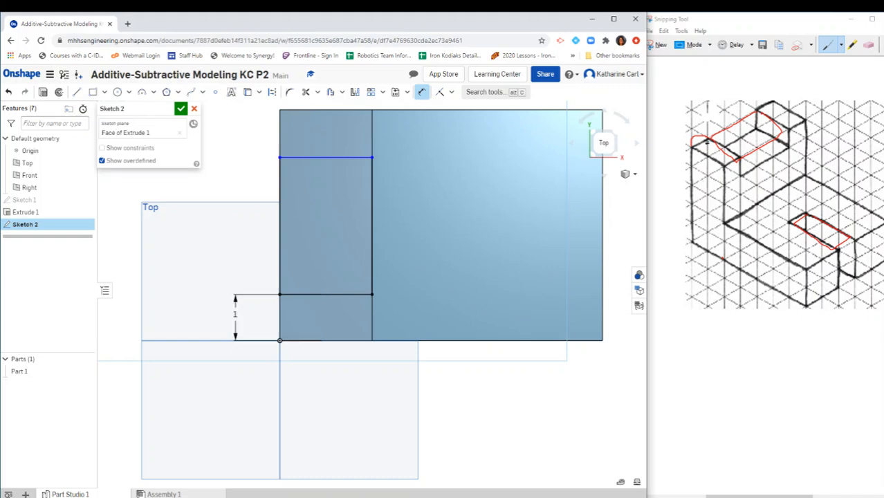
Dimension the rectangle's length along the upright as 3 in, marking those three units in red on the isometric drawing
left_click(265, 215)
left_click(226, 216)
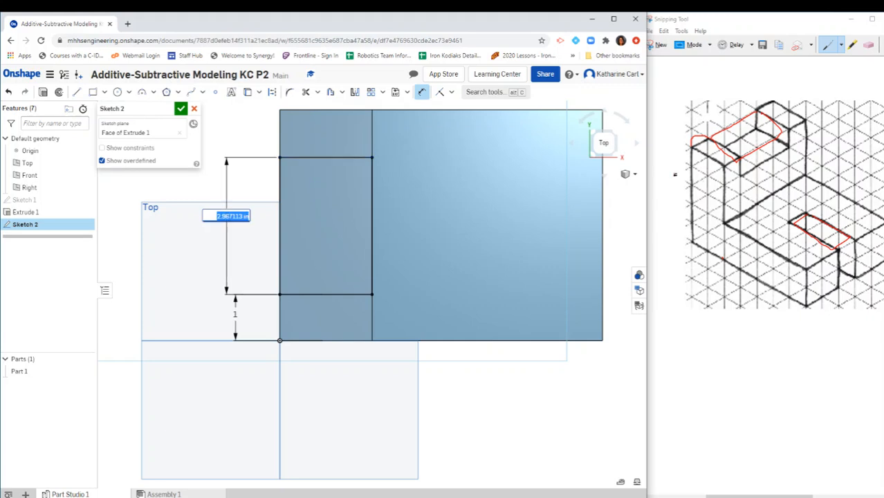
left_click(711, 137)
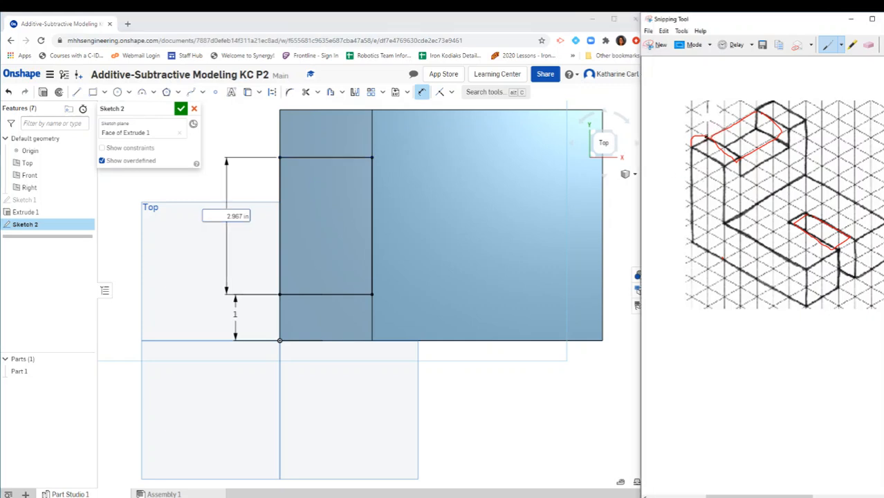
left_click_drag(705, 136, 738, 109)
left_click(239, 216)
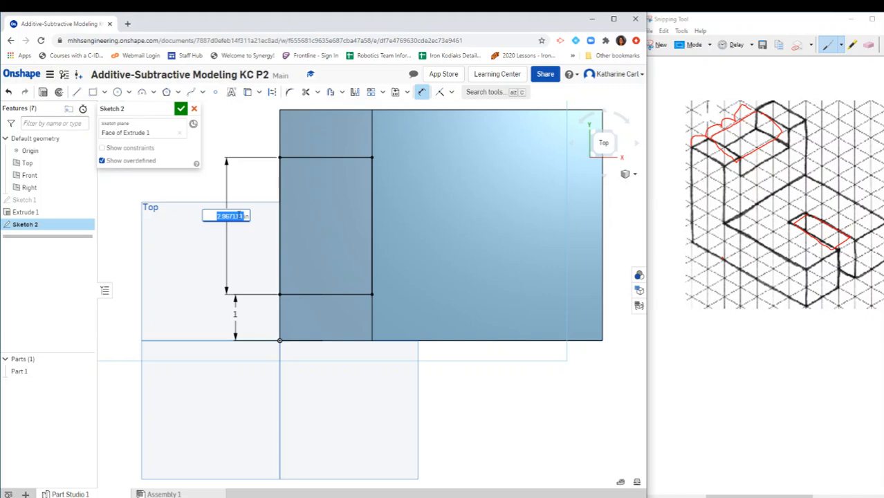
type("3")
key("Return")
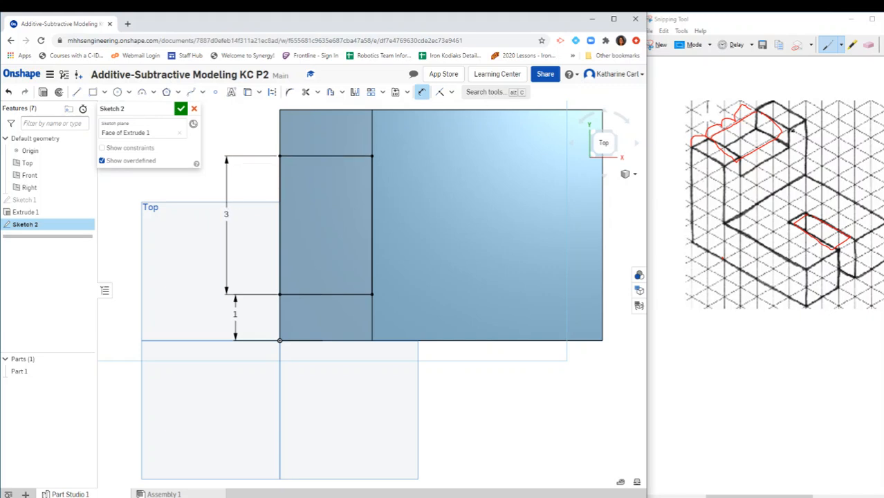
Dimension the gap between the rectangle and the upright's back edge, marking its unit in red on the isometric drawing, and finish the sketch
left_click(761, 116)
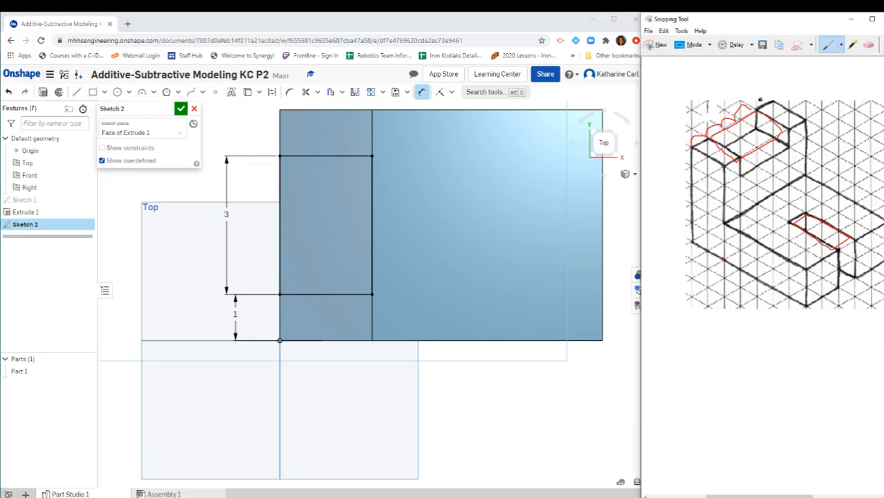
left_click_drag(752, 112, 771, 96)
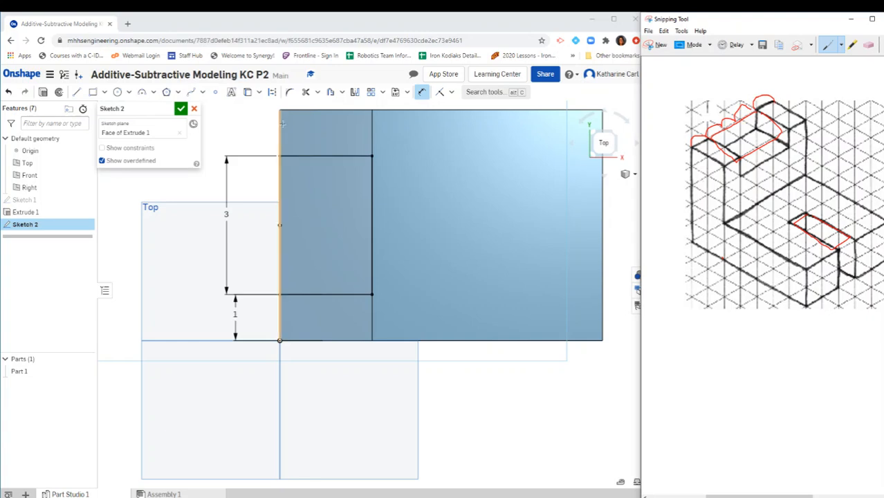
left_click(305, 157)
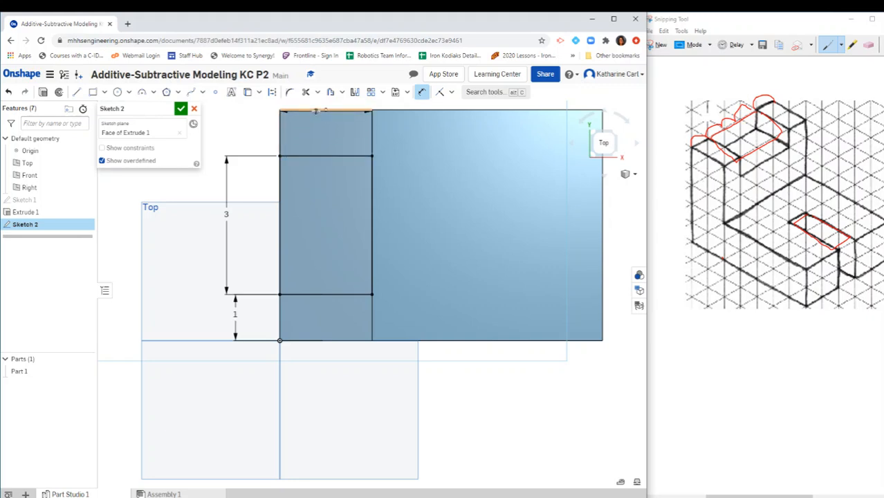
left_click(316, 112)
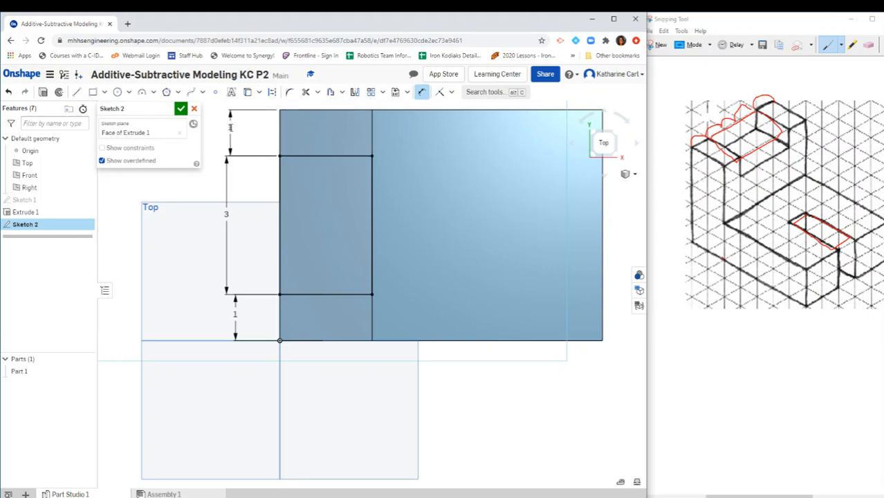
left_click(230, 127)
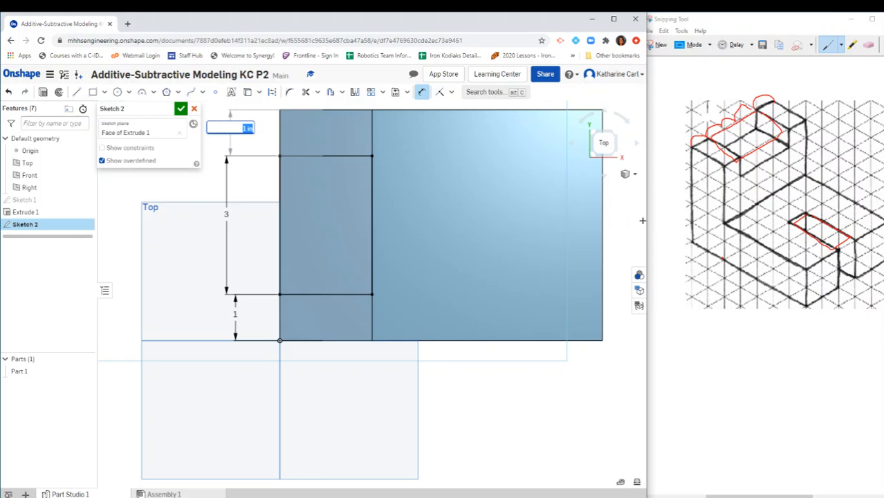
key("Return")
key("Escape")
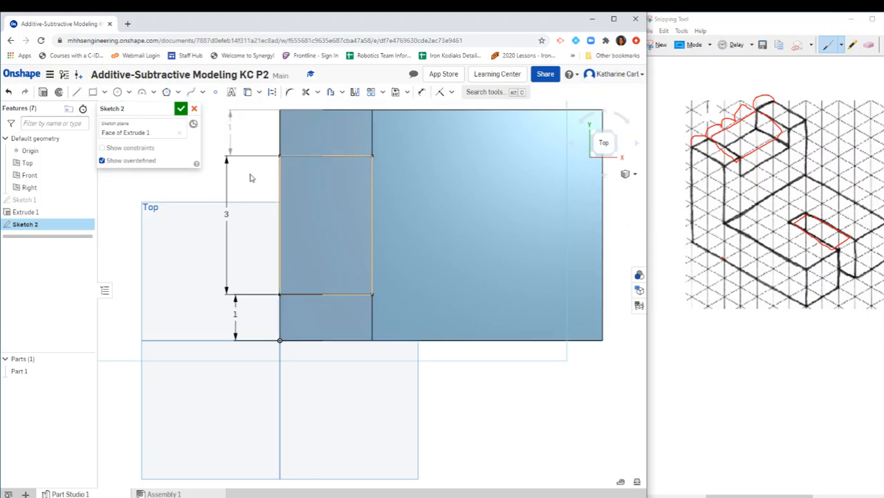
left_click(181, 110)
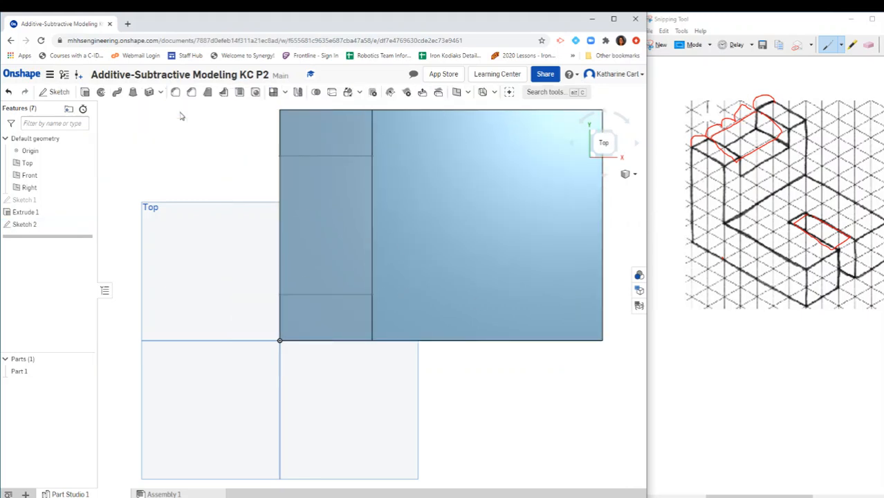
Cut the sketched rectangle 1 in deep into the upright with a Remove extrusion, marking that depth in red on the isometric drawing
left_click(614, 159)
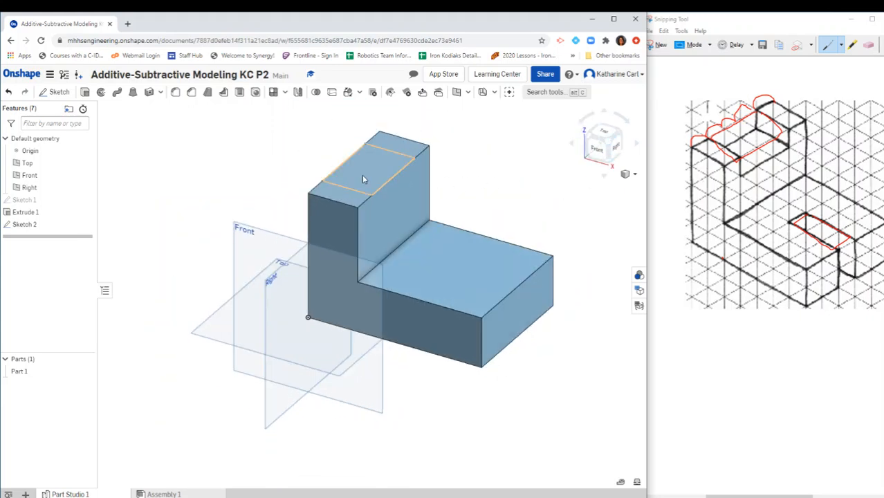
left_click(85, 94)
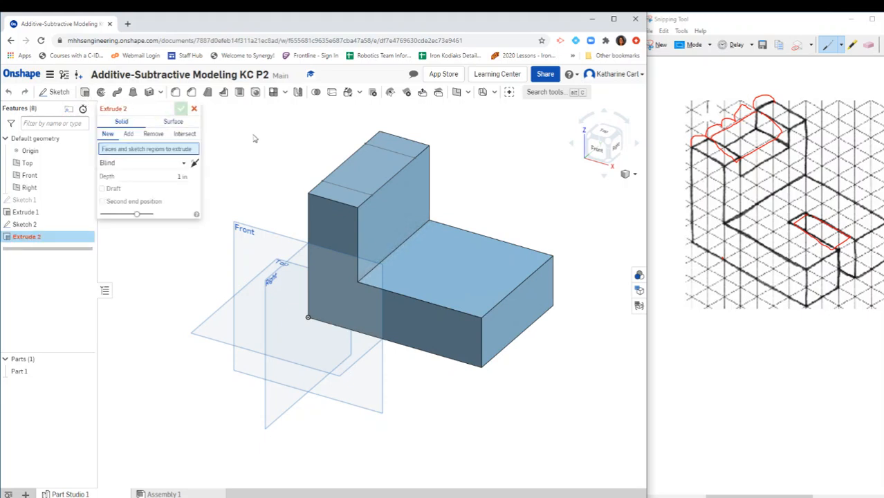
left_click(363, 170)
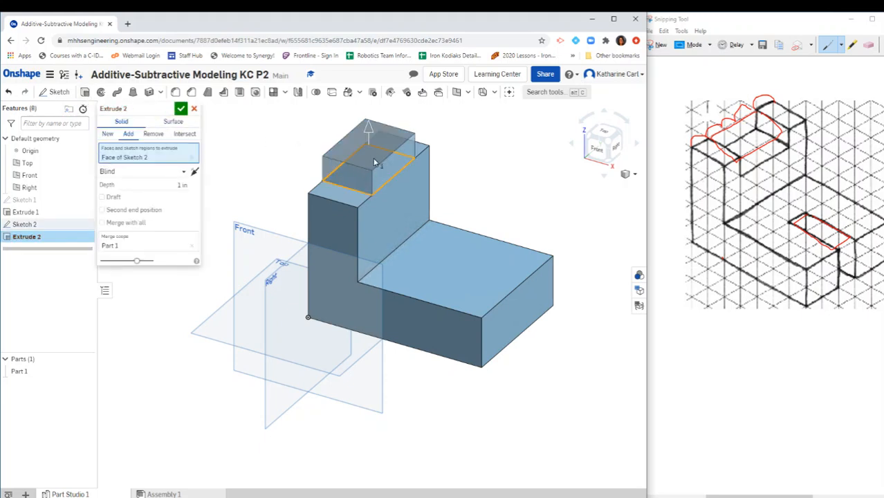
left_click(152, 136)
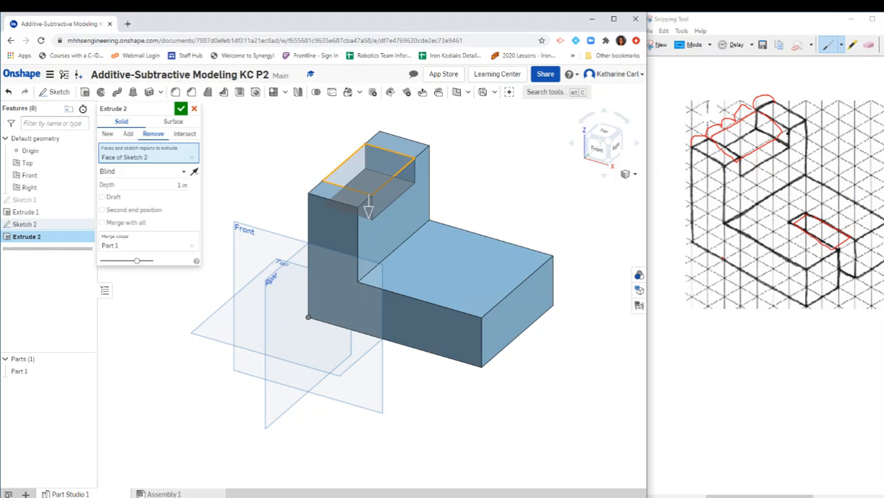
left_click(787, 137)
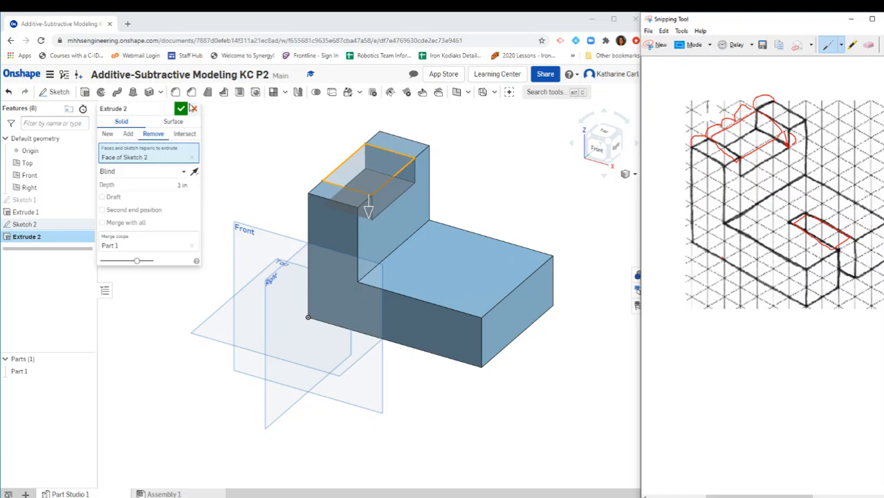
left_click(181, 109)
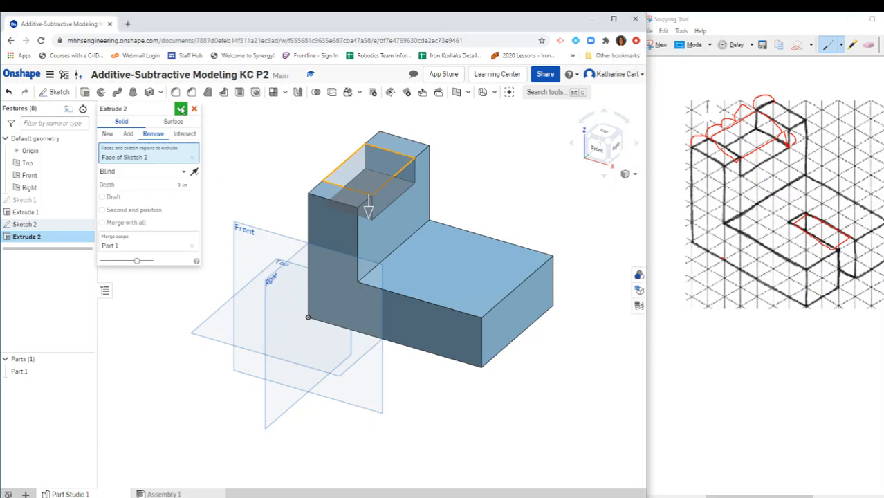
left_click(181, 109)
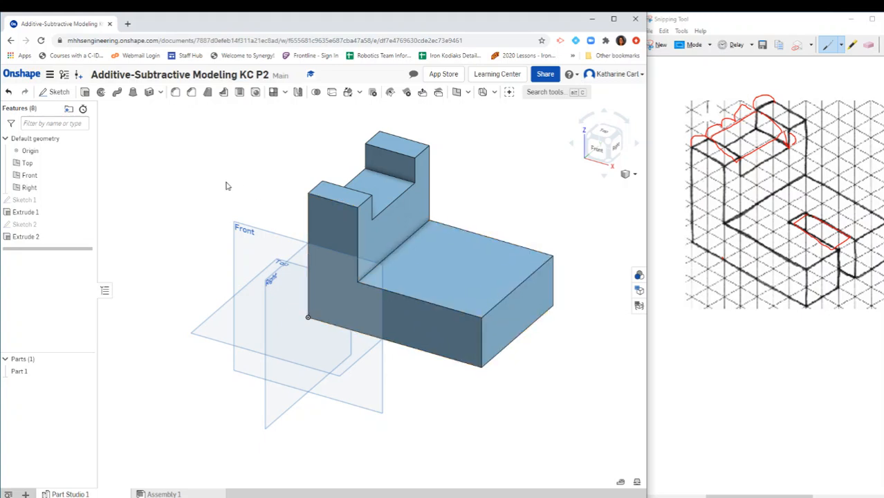
Start a sketch on the base's top face and draw a rectangle inward from its free end, about 3.21 by 1.3 in
left_click(54, 92)
left_click(473, 277)
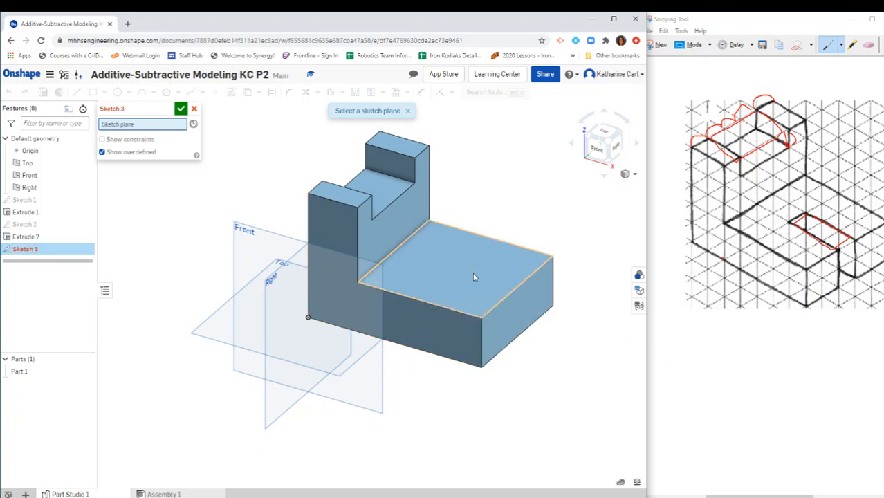
left_click(607, 138)
middle_click_drag(515, 256, 424, 283)
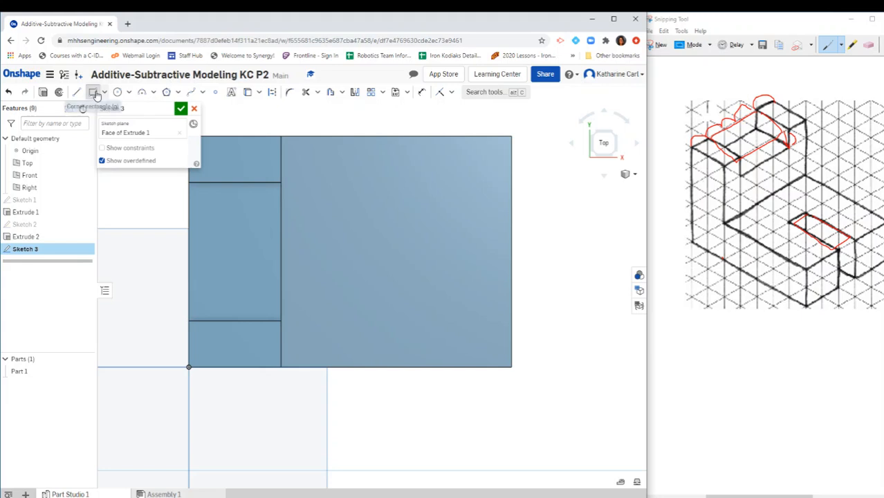
left_click(94, 93)
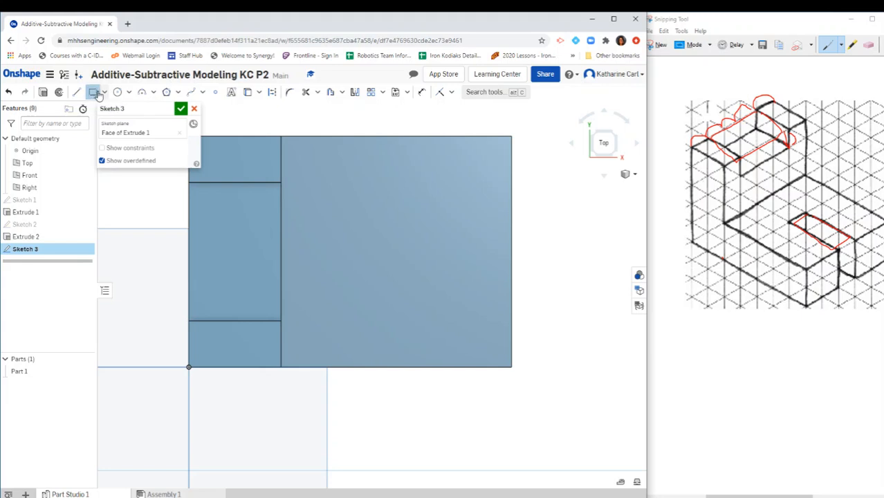
left_click(509, 218)
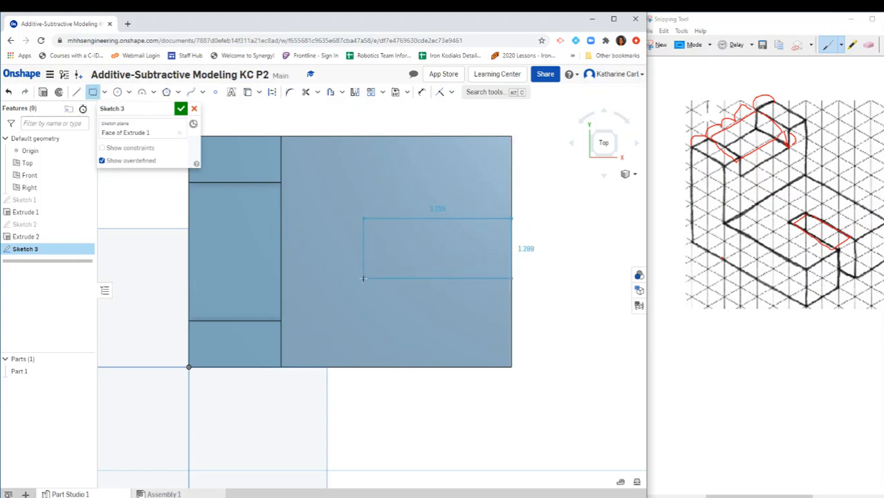
left_click(362, 278)
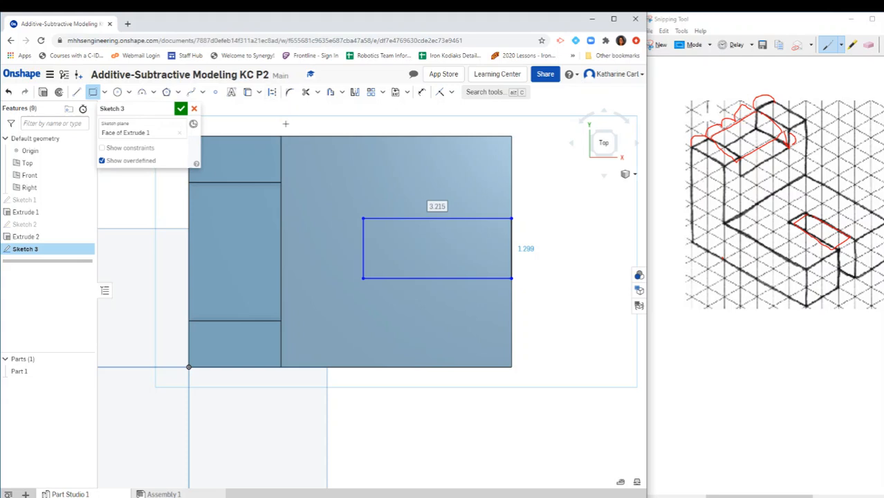
Dimension the base rectangle's length as 3 in, marking those three units in red along the slot on the isometric drawing
left_click(421, 92)
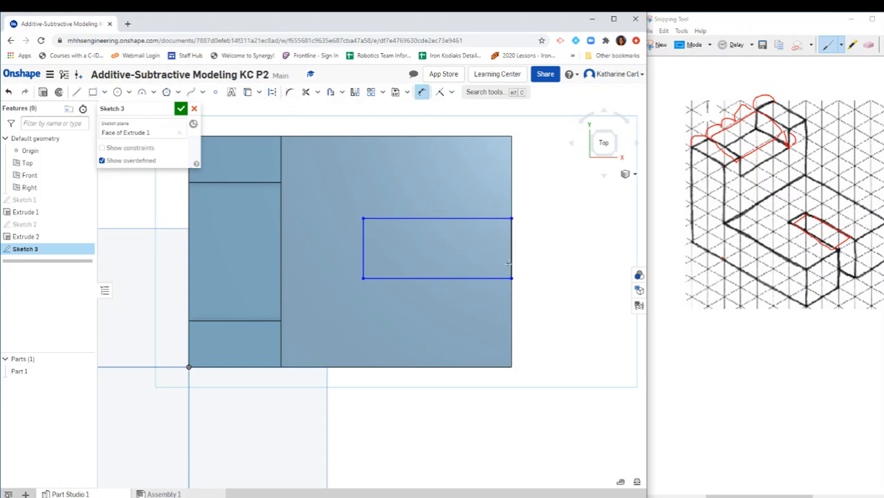
left_click(457, 219)
left_click(488, 185)
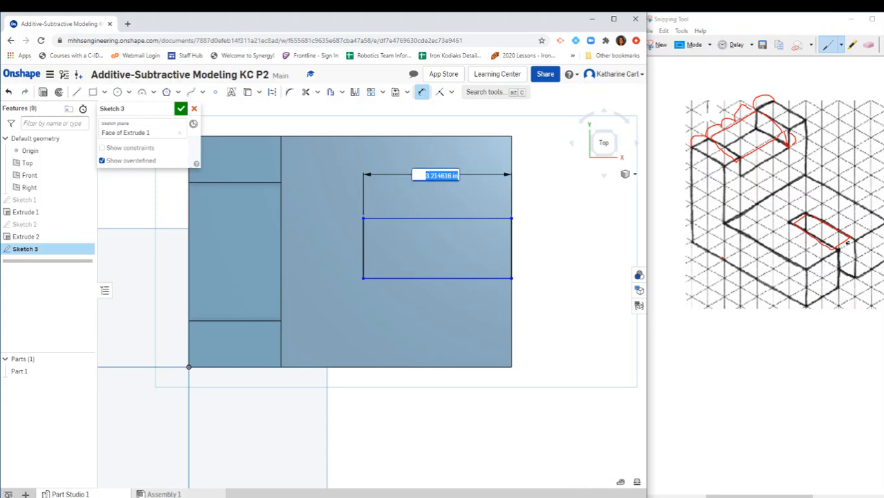
left_click(846, 240)
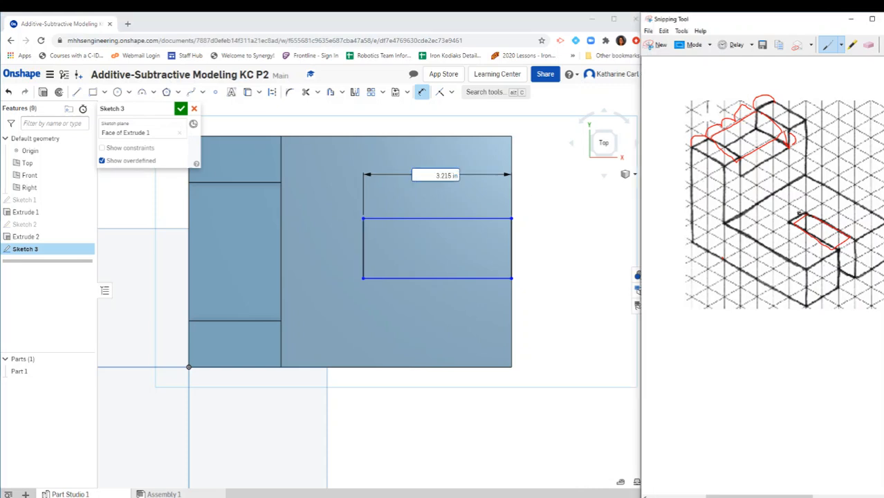
mouse_move(806, 214)
left_mouse_down()
mouse_move(822, 212)
mouse_move(855, 230)
left_mouse_up()
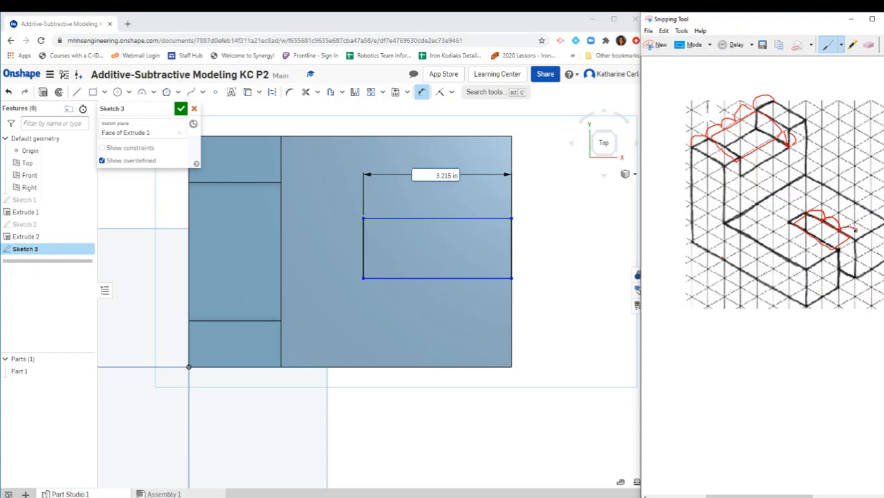
double_click(446, 176)
type("3")
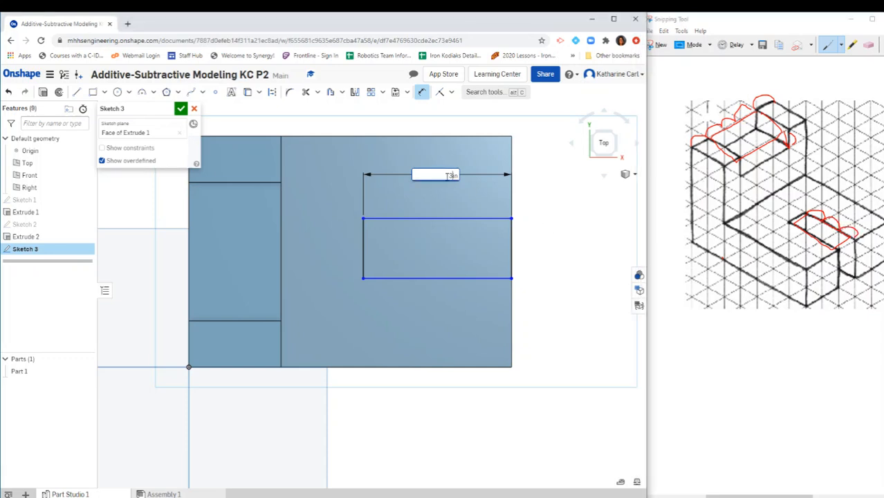
key("Return")
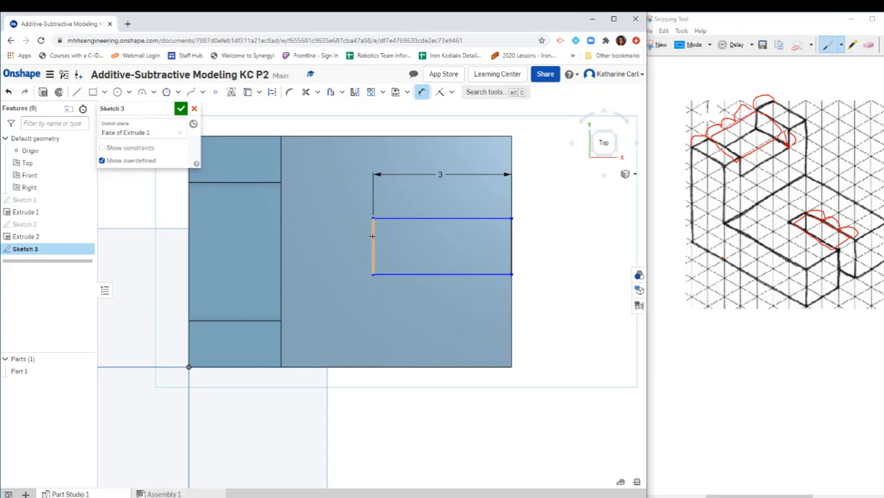
Dimension the base rectangle's width as 1 in, marking that unit in red at the slot's inner end on the isometric drawing
left_click(370, 240)
left_click(344, 246)
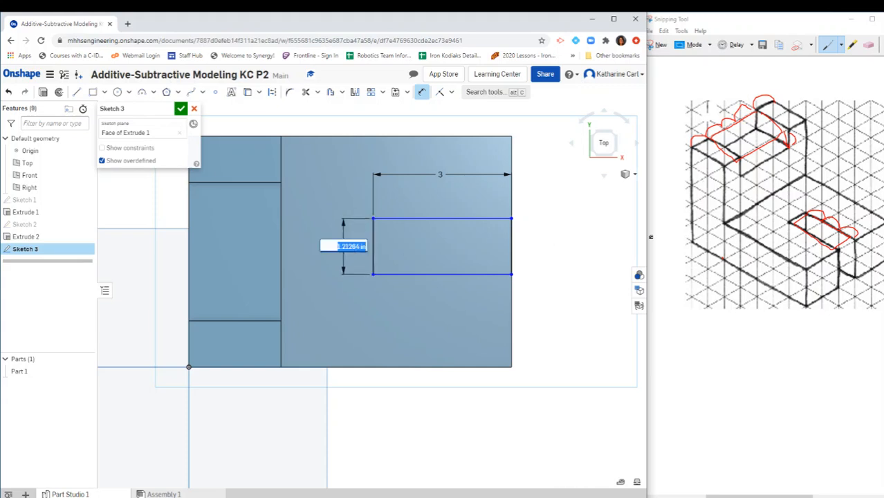
left_click(788, 210)
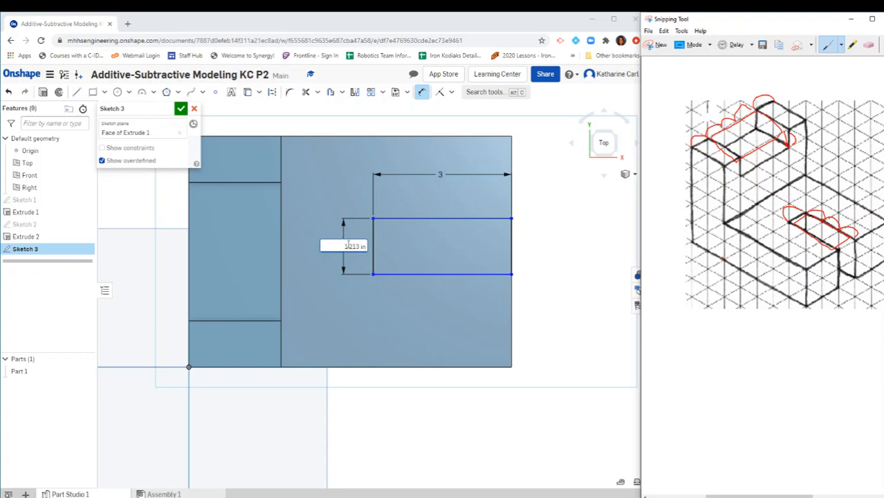
left_click(351, 247)
type("1")
key("Return")
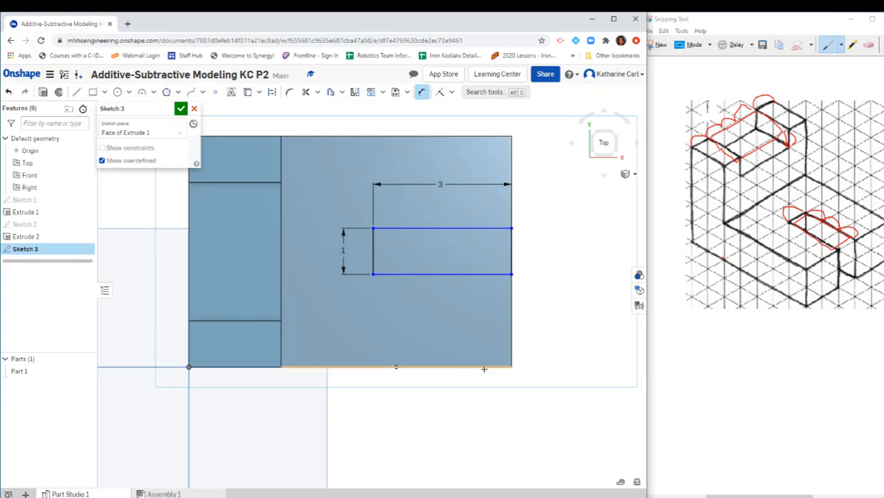
Dimension the distance between the rectangle and the base's front edge as 2 in, marking those units in red on the isometric drawing
left_click(475, 274)
left_click(485, 367)
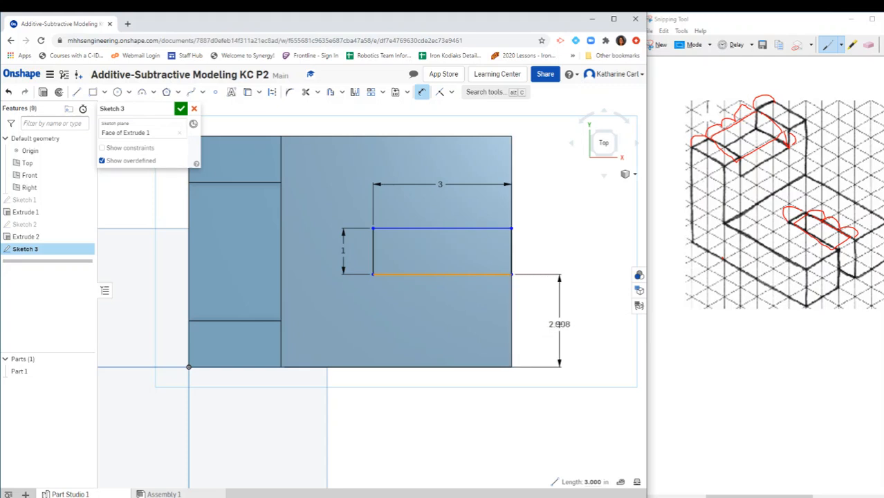
left_click(559, 323)
left_click(814, 275)
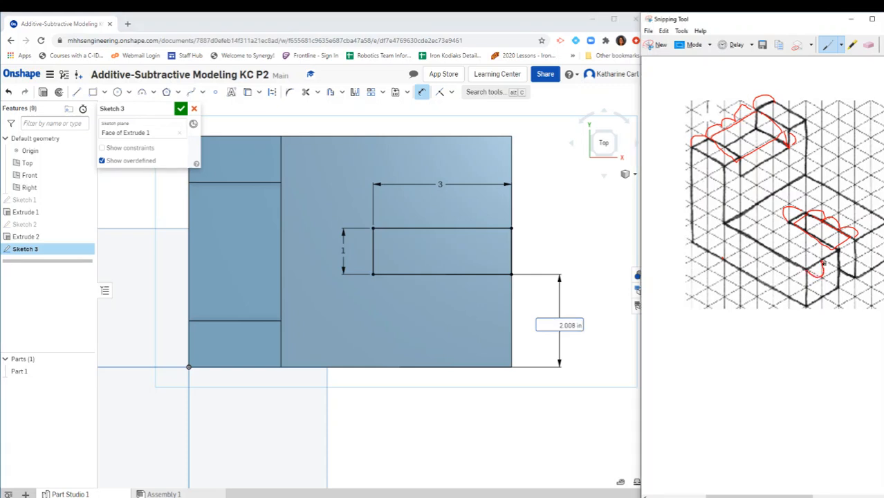
left_click(558, 325)
type("2")
key("Return")
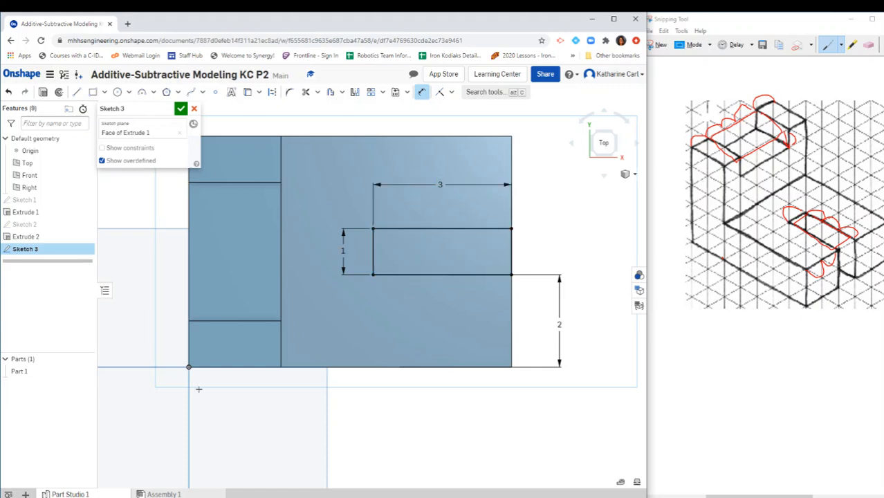
Finish the slot sketch and extrude its rectangle down into the base as a Remove cut with a blind depth of 2 in
left_click(180, 110)
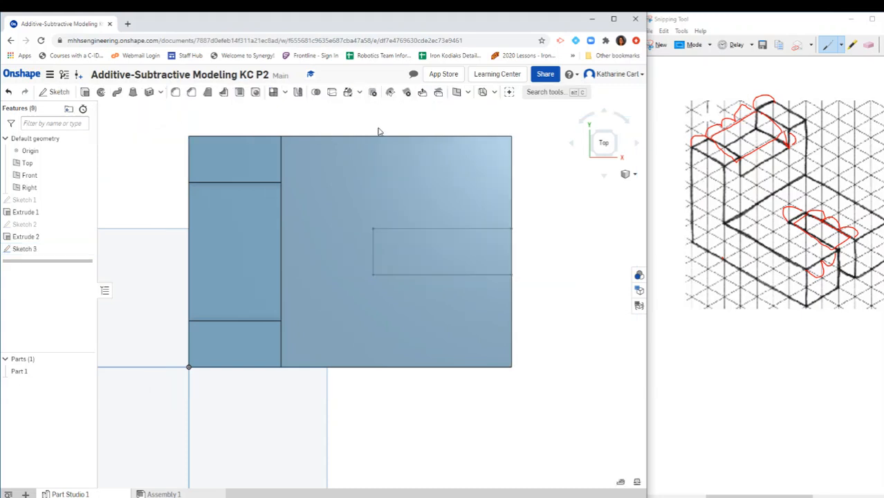
left_click(616, 159)
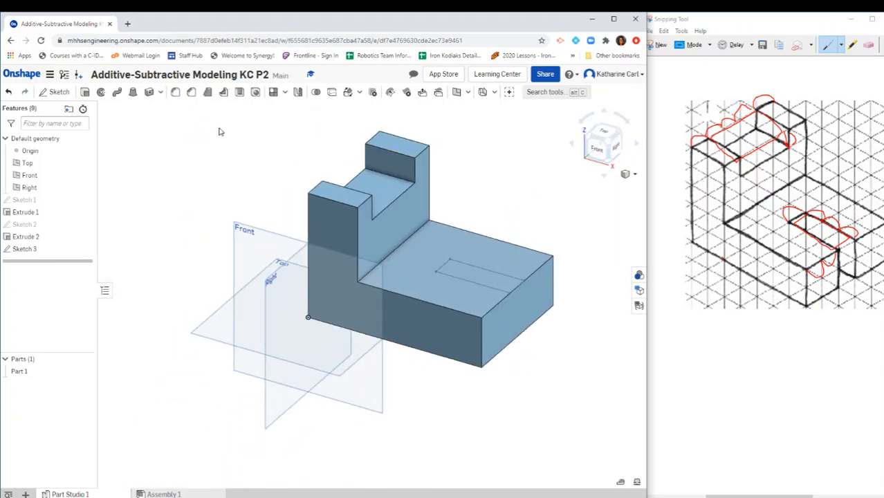
left_click(84, 92)
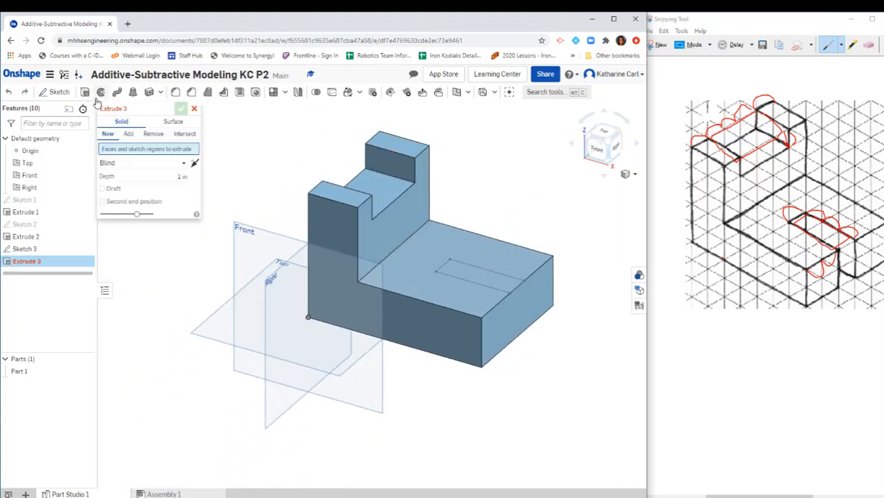
left_click(484, 282)
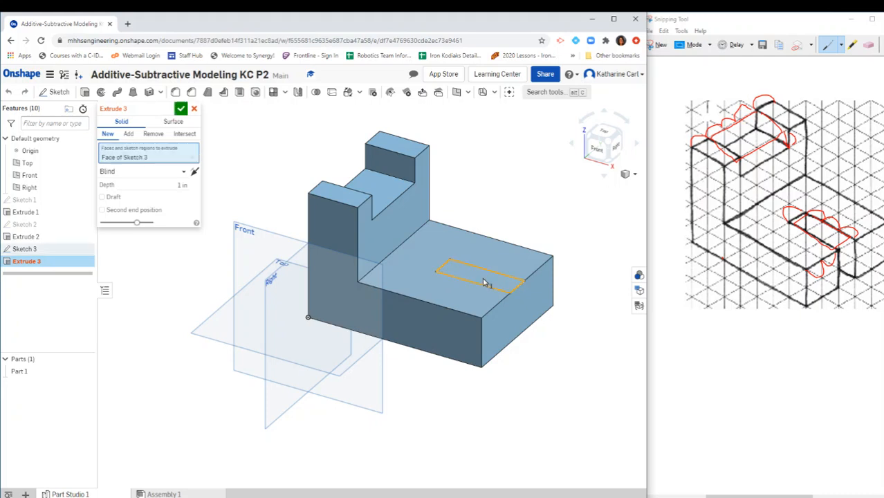
left_click(127, 133)
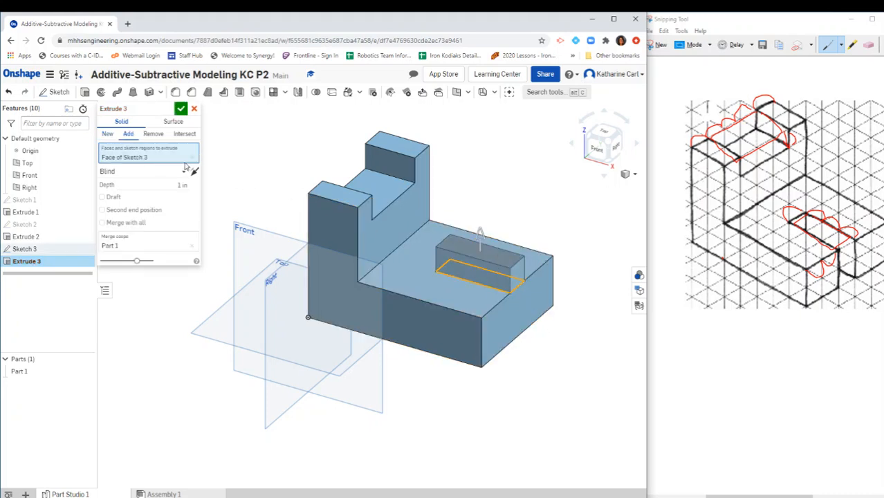
left_click(153, 135)
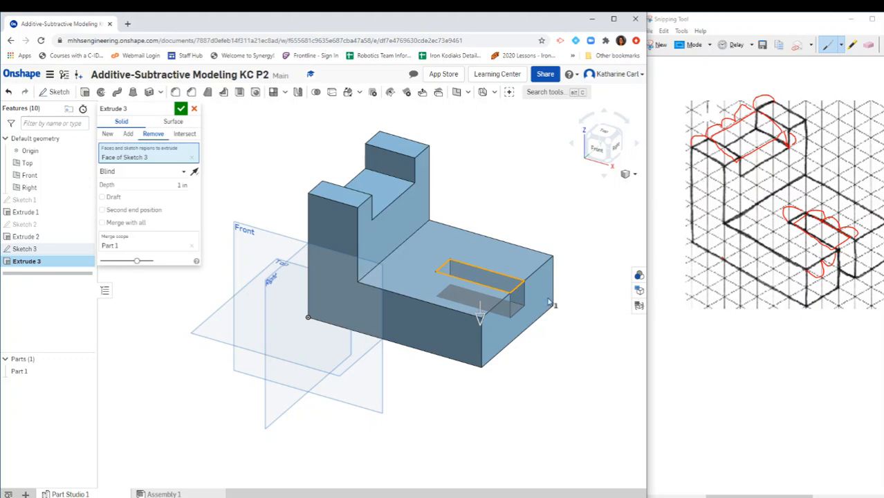
left_click(182, 185)
type("2")
Change the slot cut's end type to Through all and accept the extrude
left_click(184, 173)
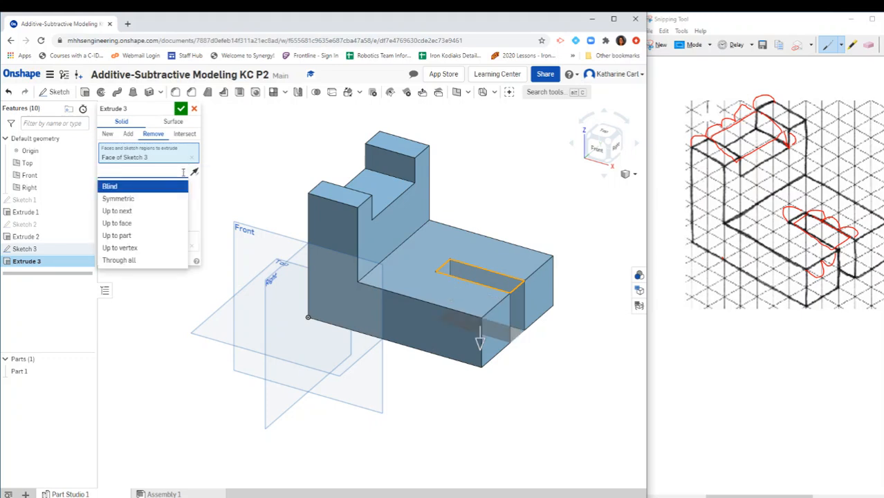
left_click(120, 260)
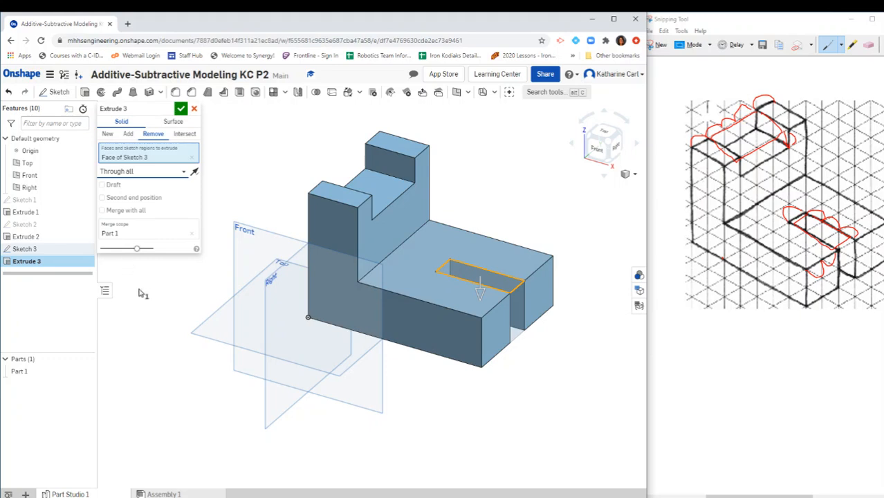
left_click(180, 109)
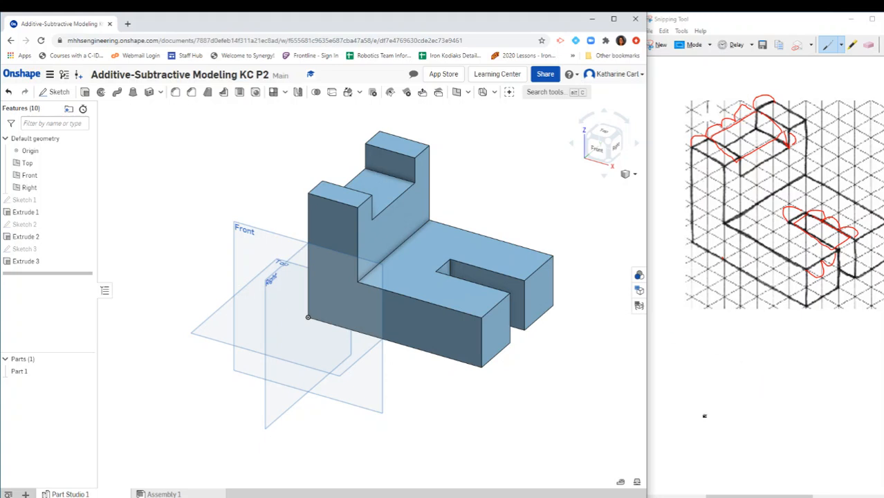
Reopen the slot's sketch to review its rectangle and dimensions, and close it without changes
double_click(26, 251)
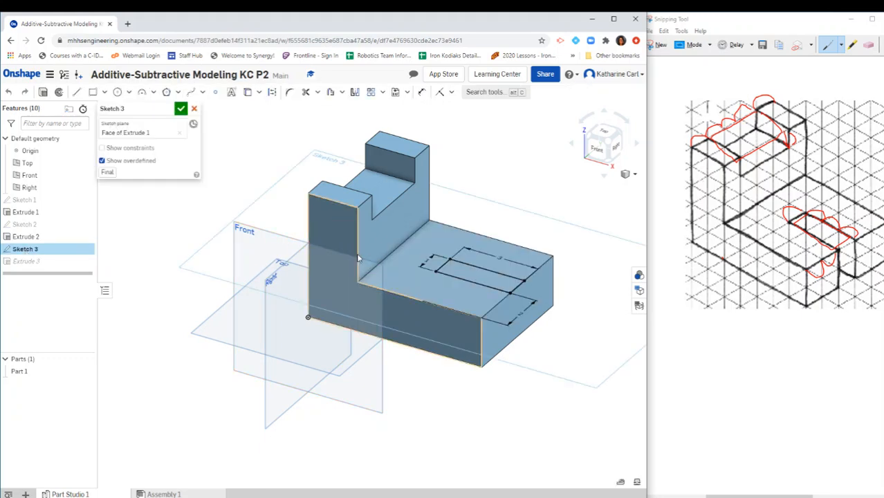
left_click(457, 275)
left_click(179, 109)
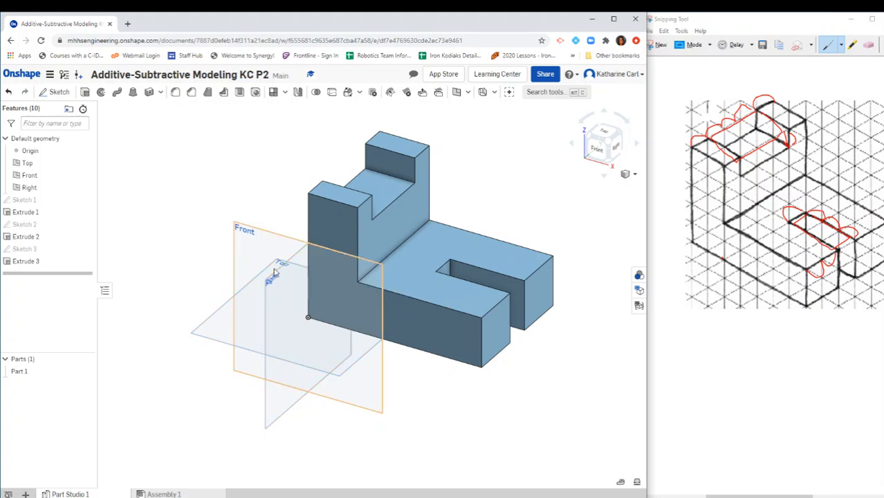
Hide the Right, Front and Top default planes so only the part and origin are displayed
left_click(85, 188)
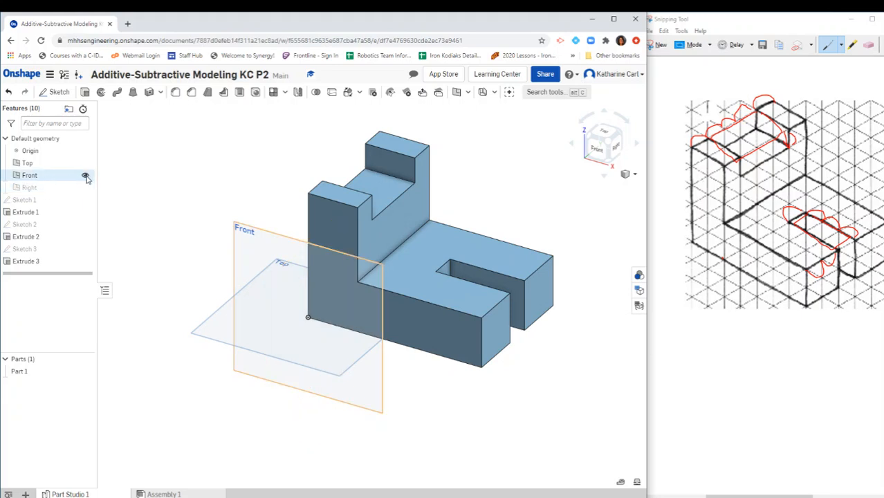
left_click(85, 176)
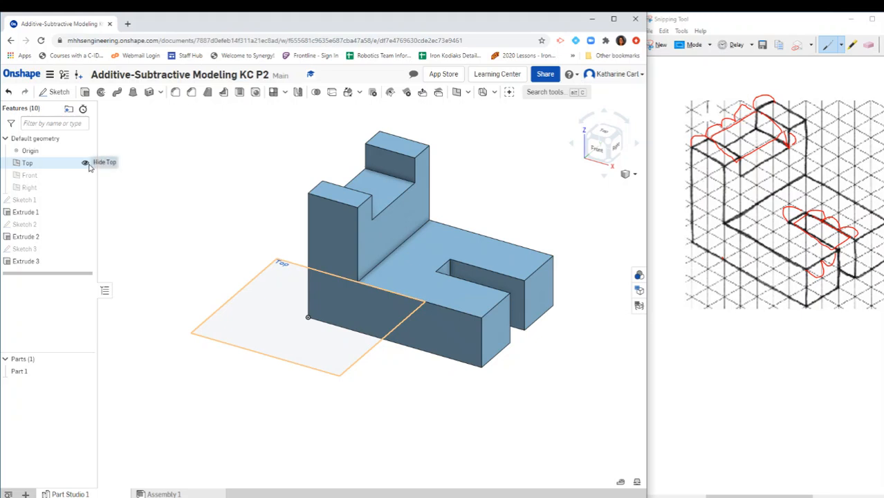
left_click(85, 163)
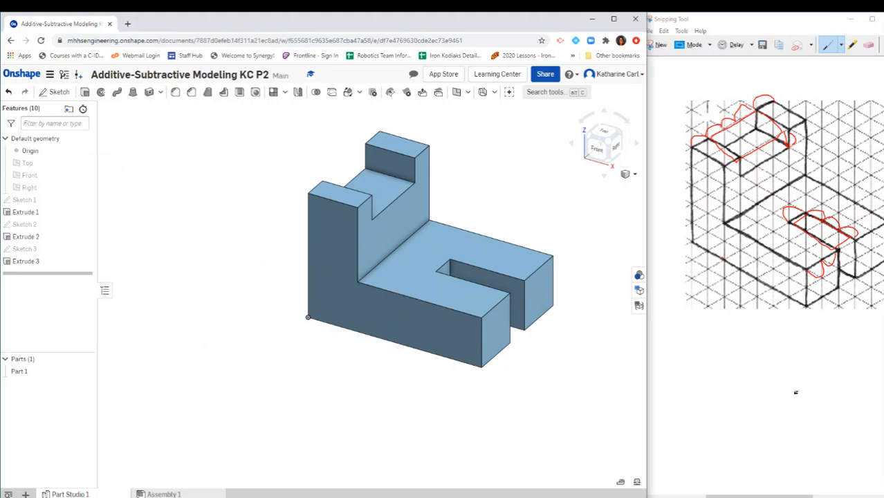